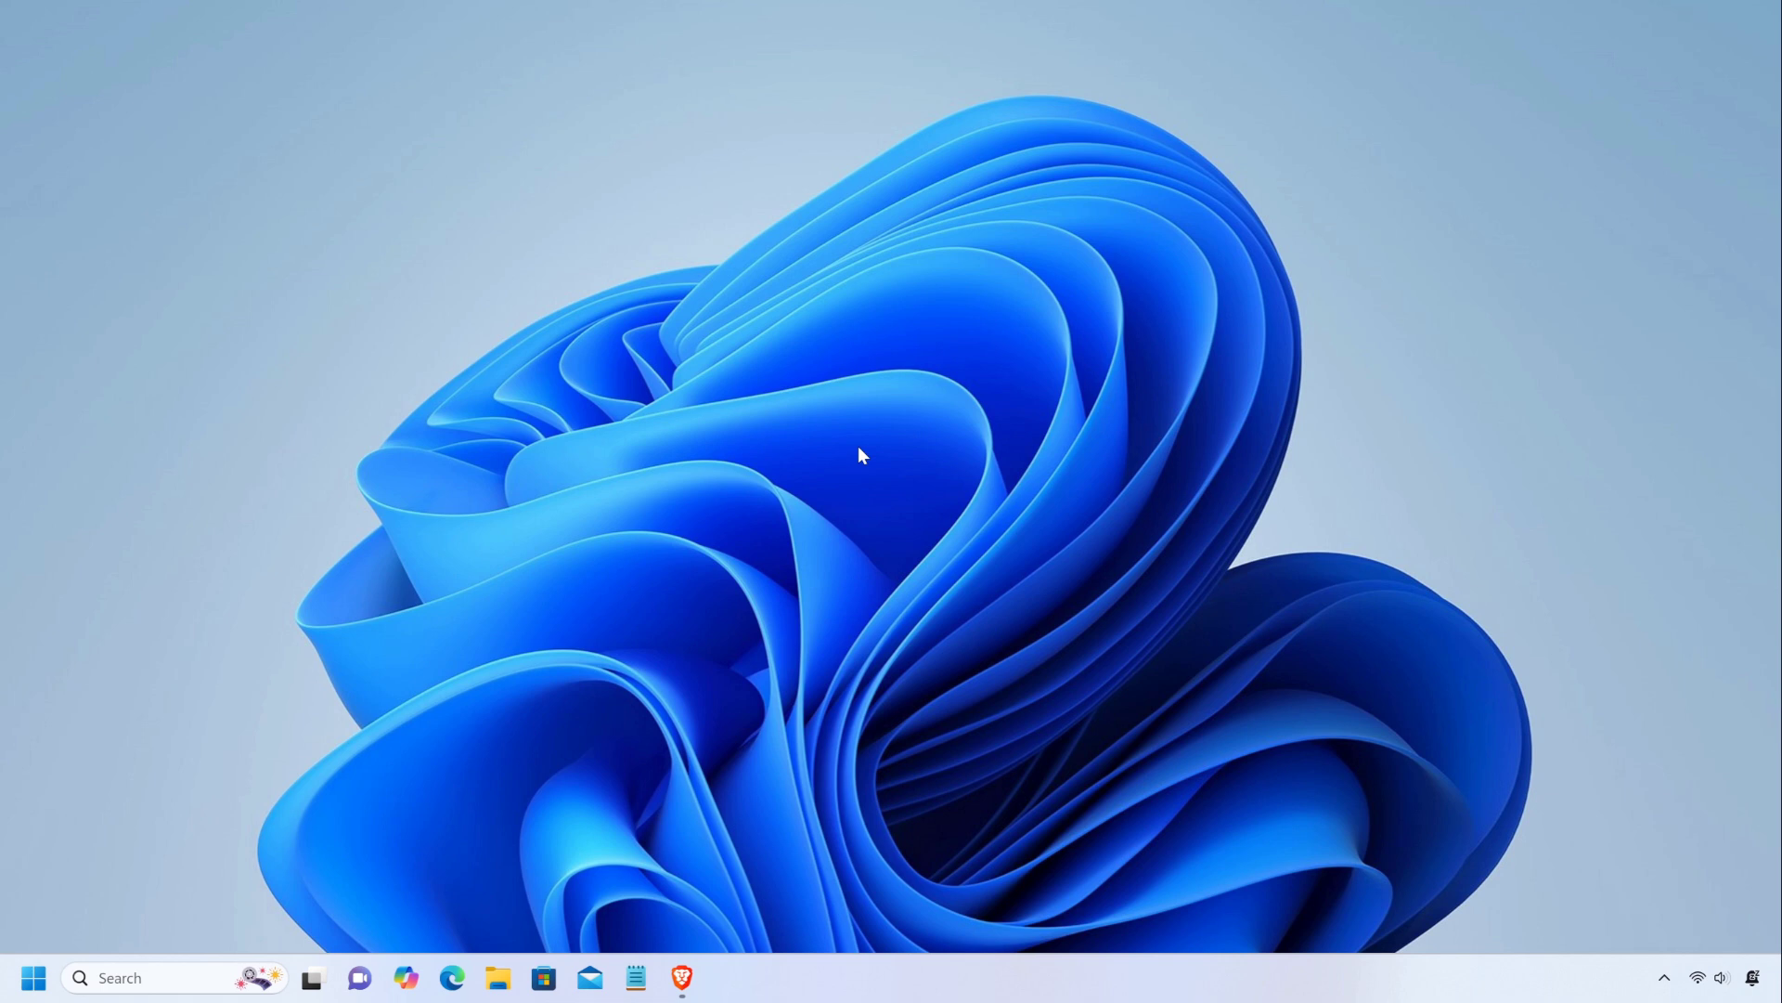
# Check the capacity and free space of the Backup (D:) drive under This PC in File Explorer, and minimize the window.
pyautogui.click(512, 974)
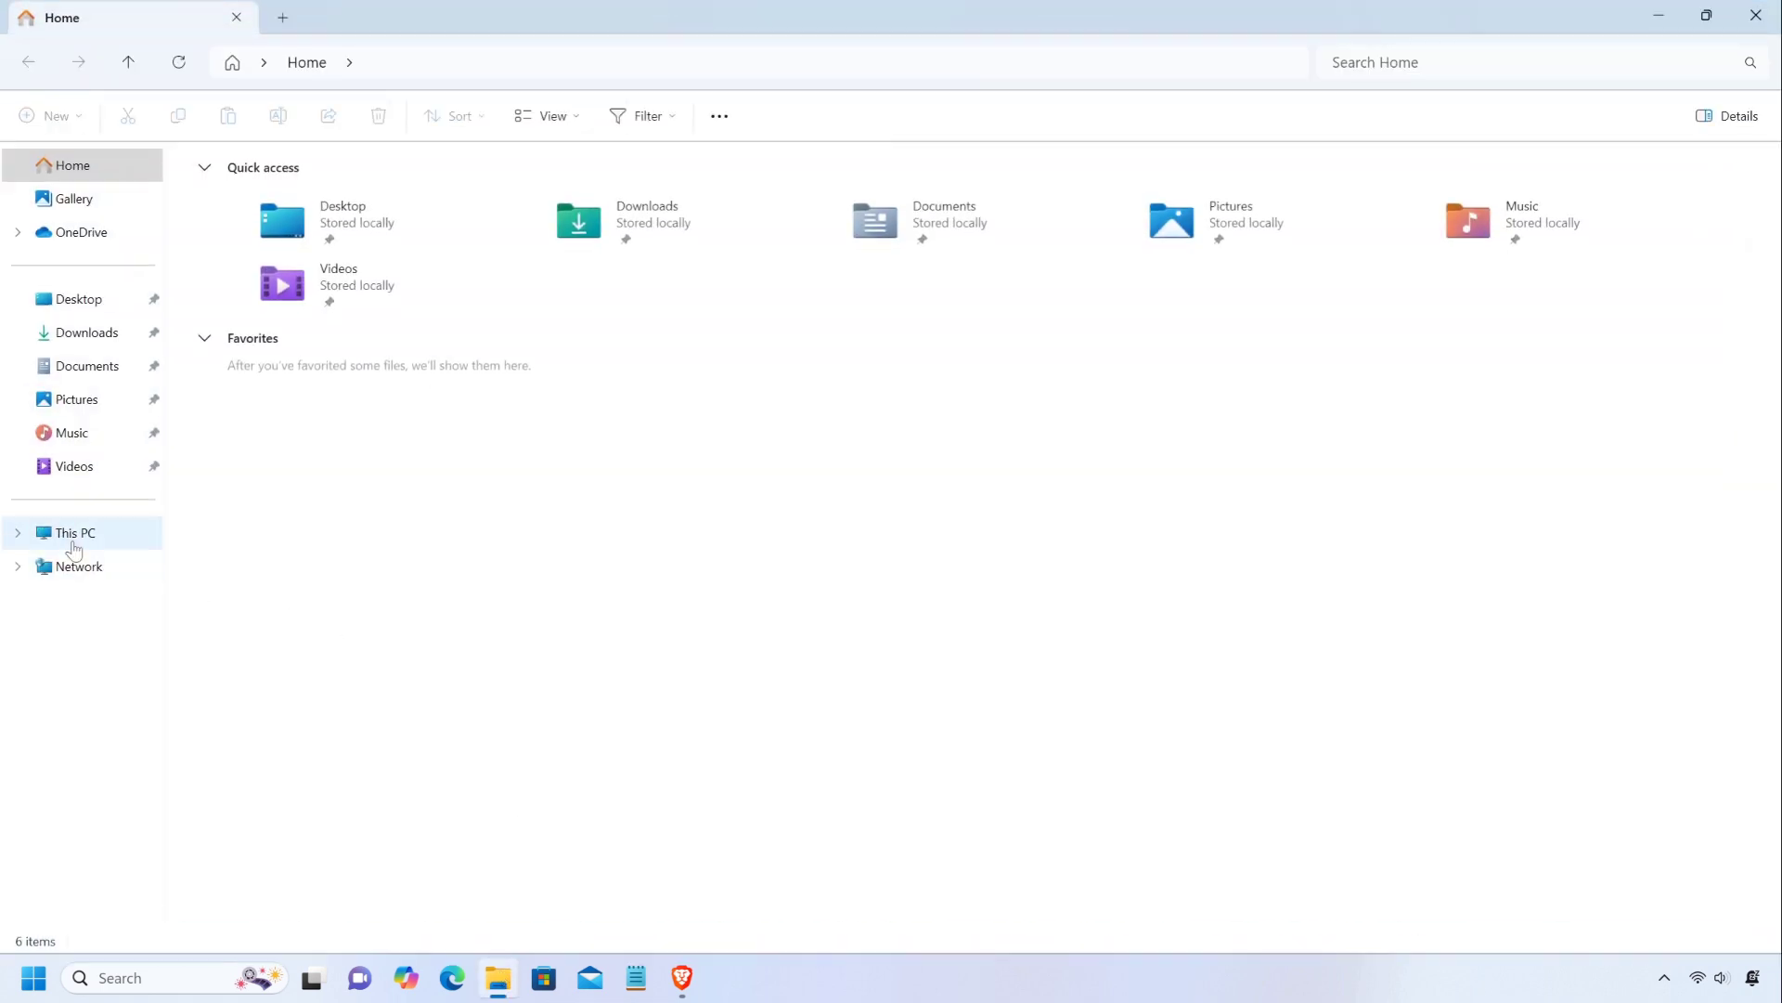
pyautogui.click(69, 541)
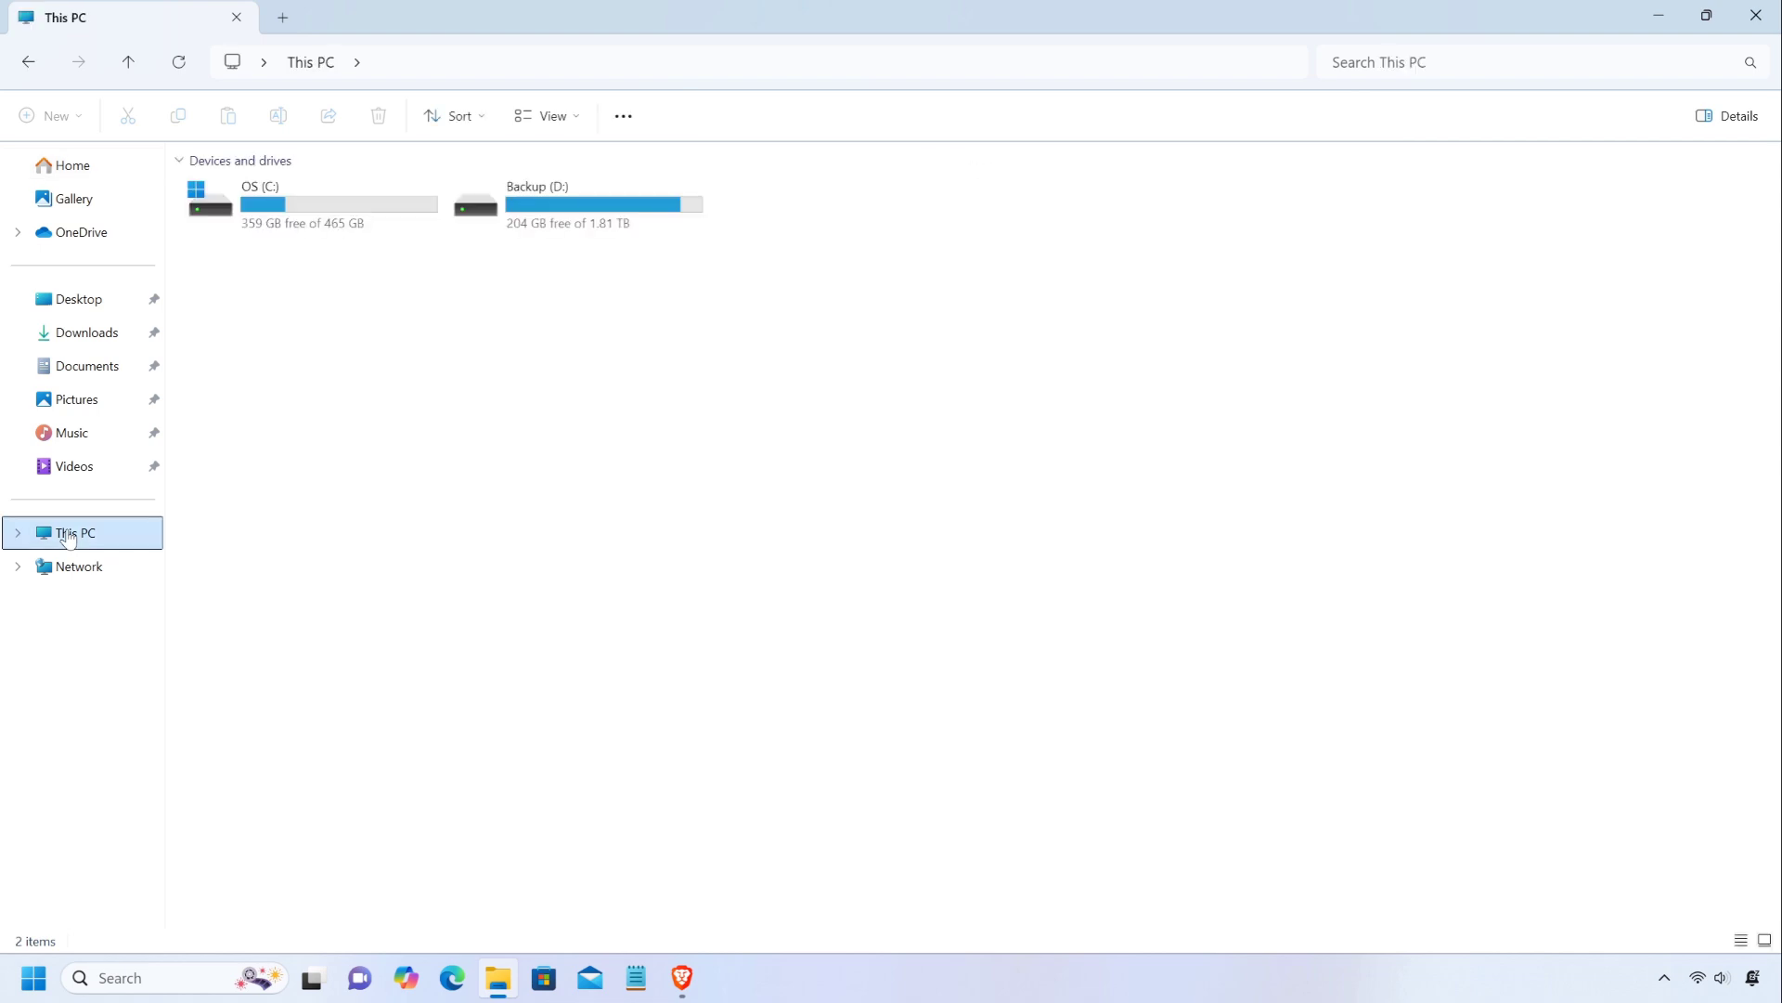
pyautogui.click(587, 208)
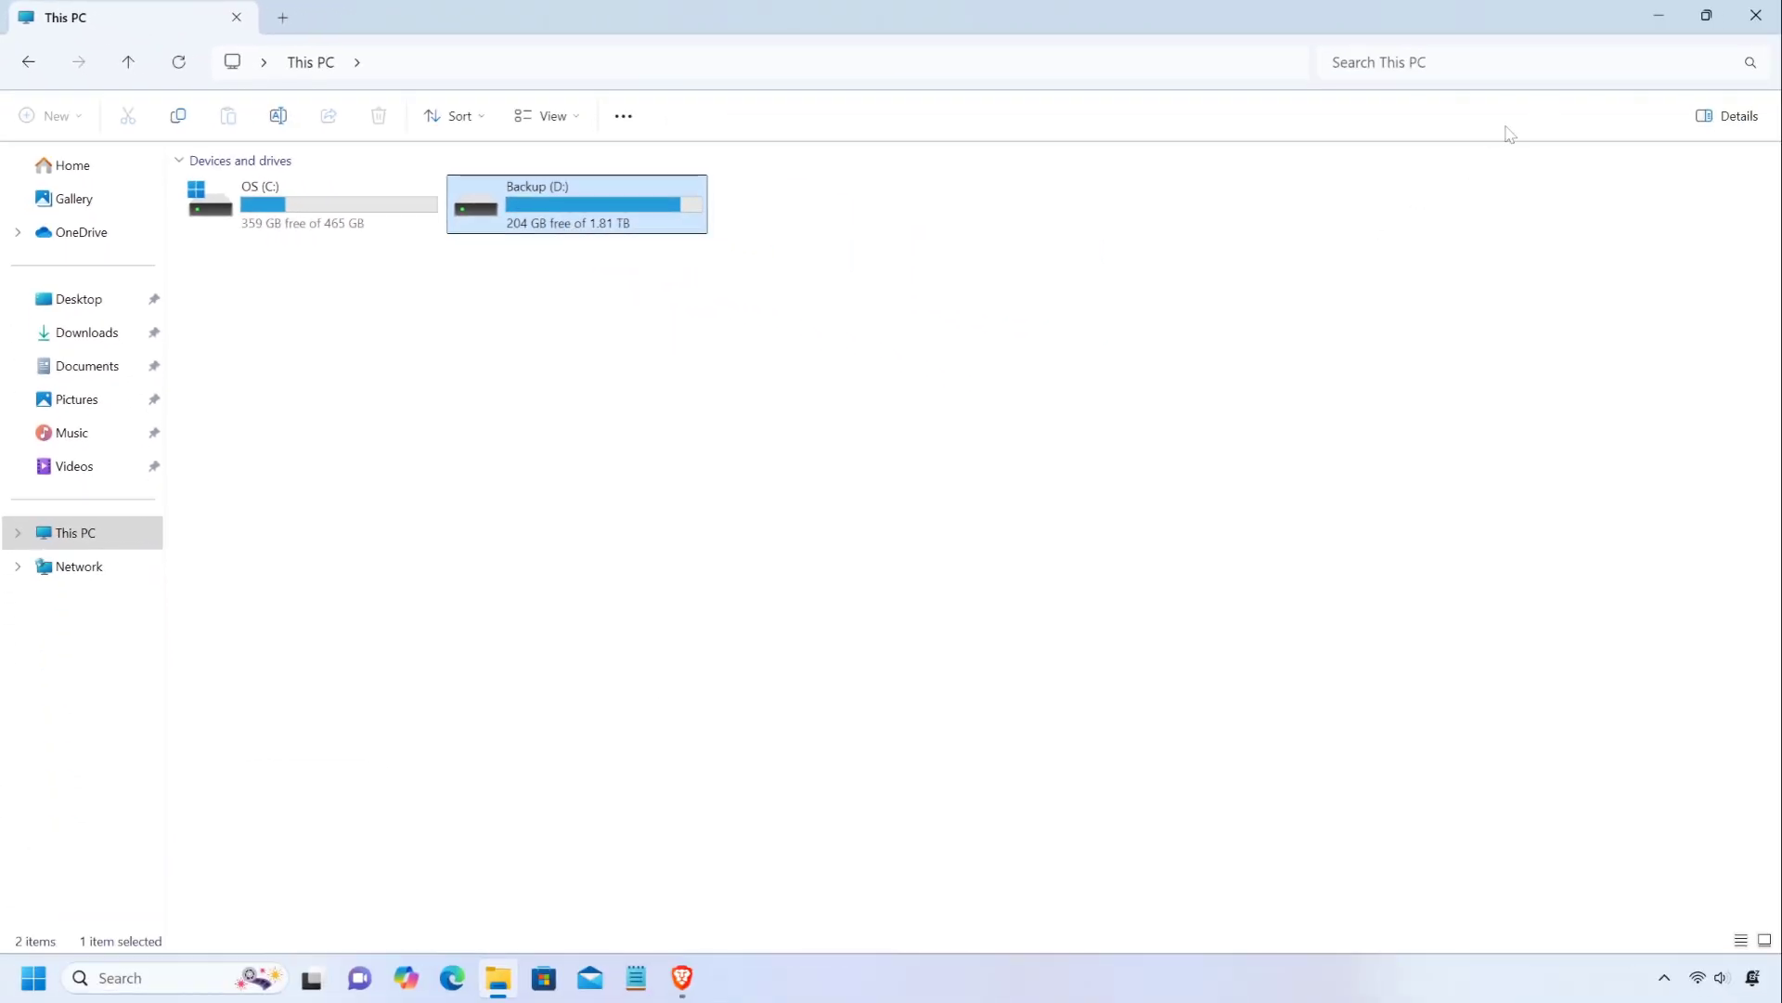
pyautogui.click(1659, 16)
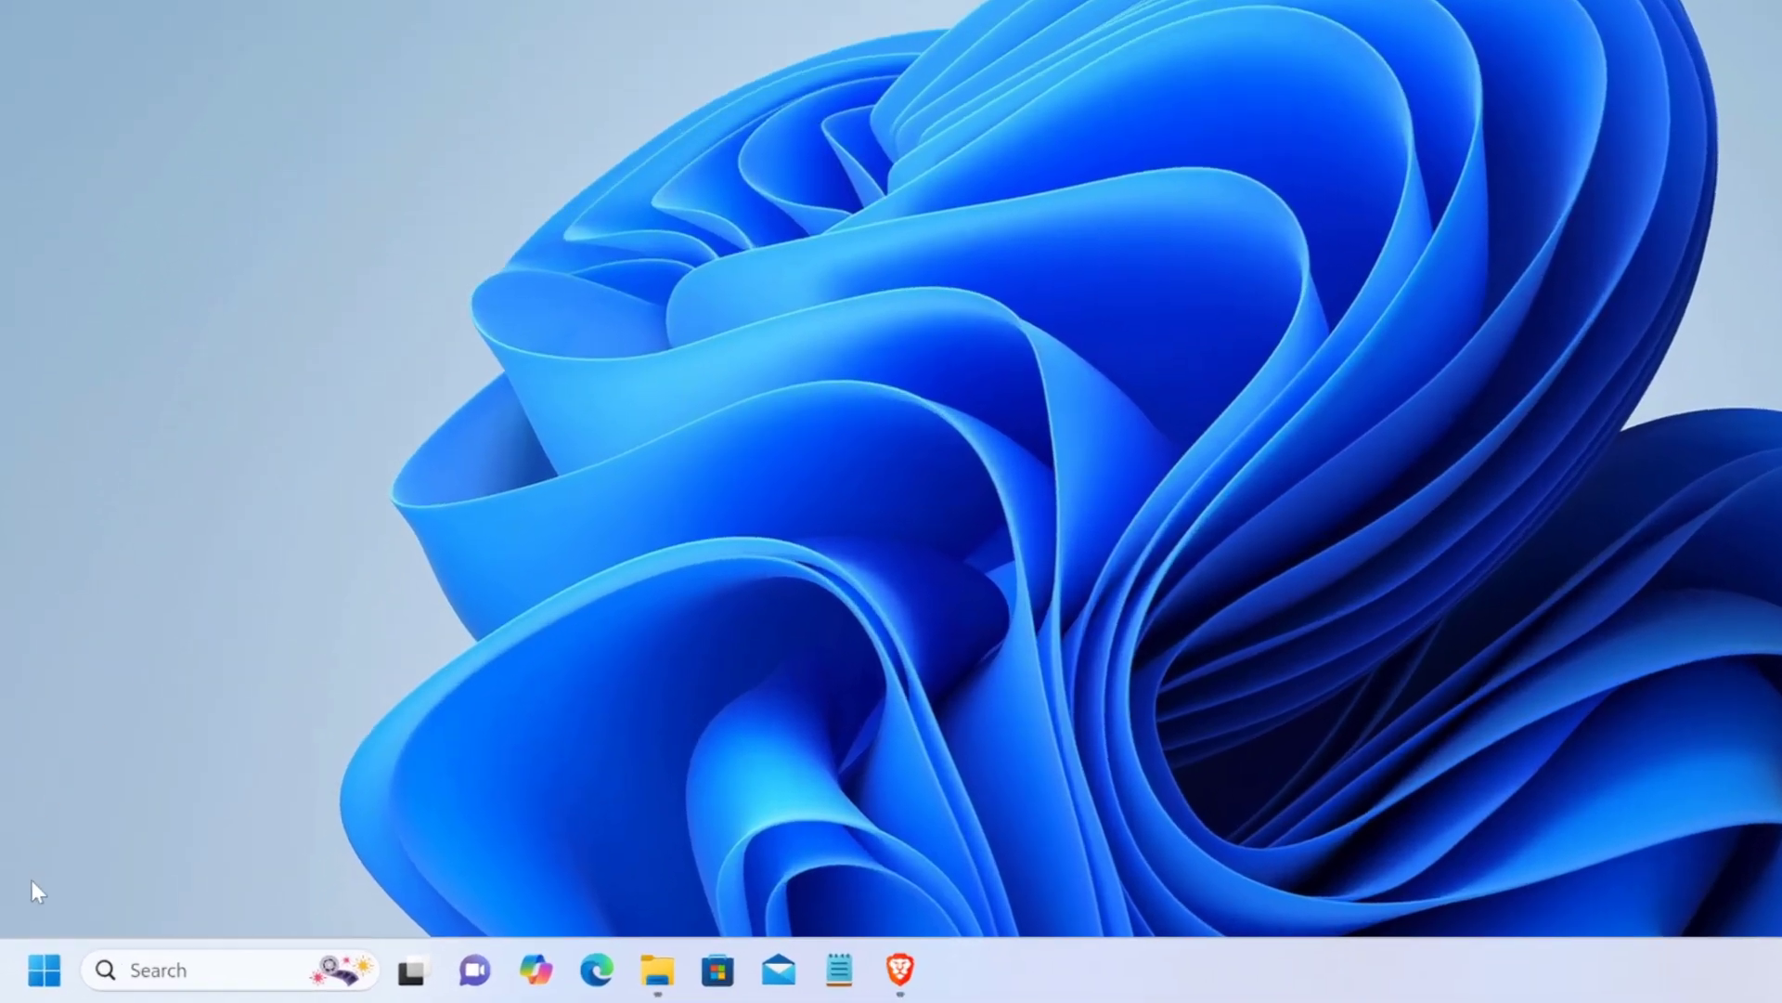
# Open Disk Management and maximize its window.
pyautogui.rightClick(41, 956)
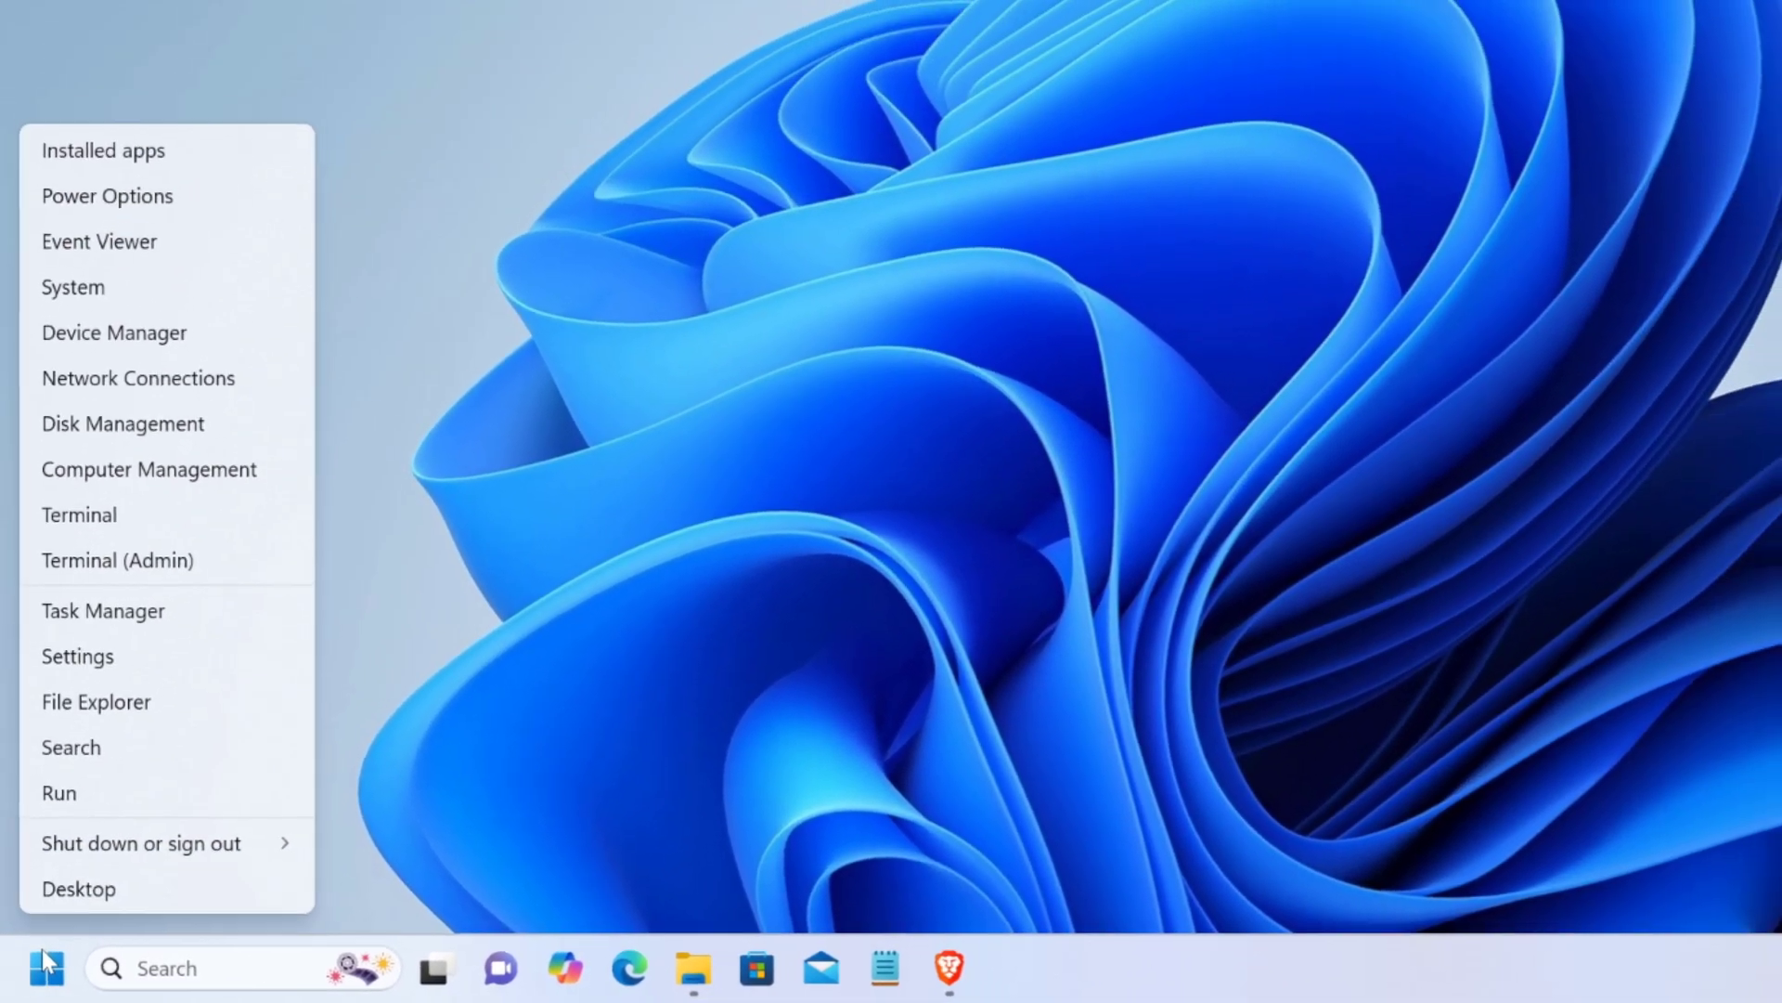
pyautogui.click(130, 423)
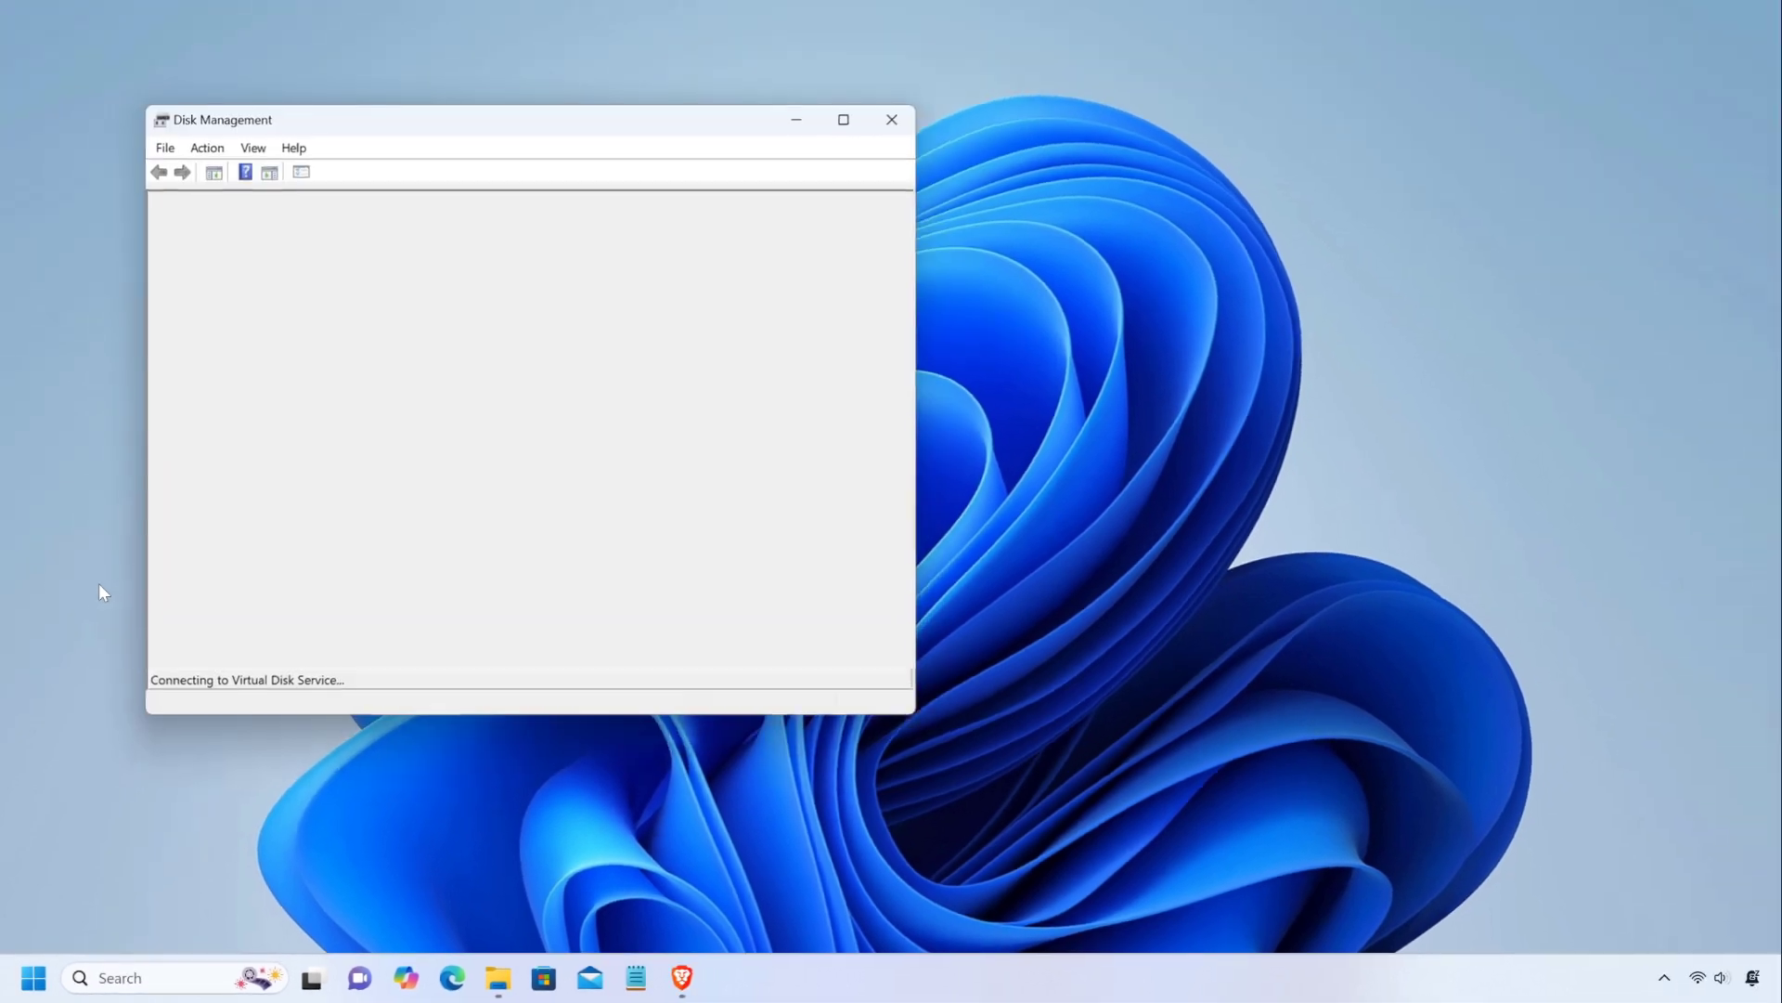
pyautogui.click(853, 117)
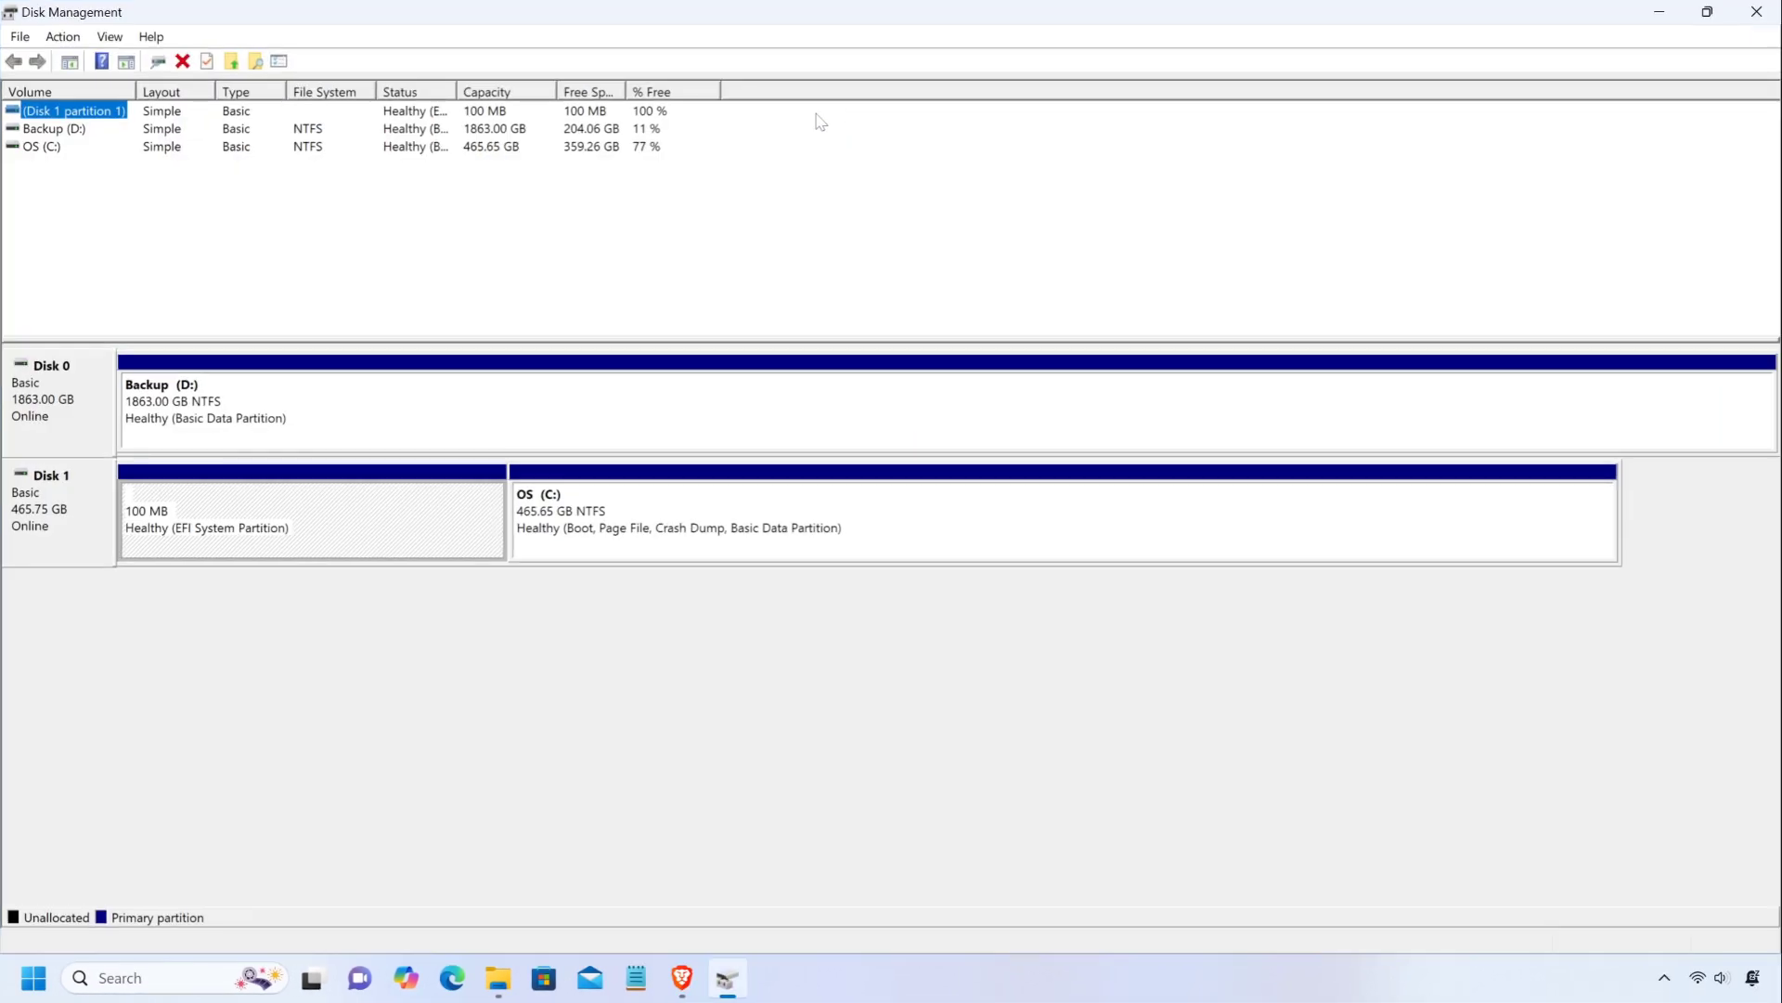
# Start shrinking the Backup (D:) volume on Disk 0, ready to edit the amount of space to shrink.
pyautogui.click(212, 412)
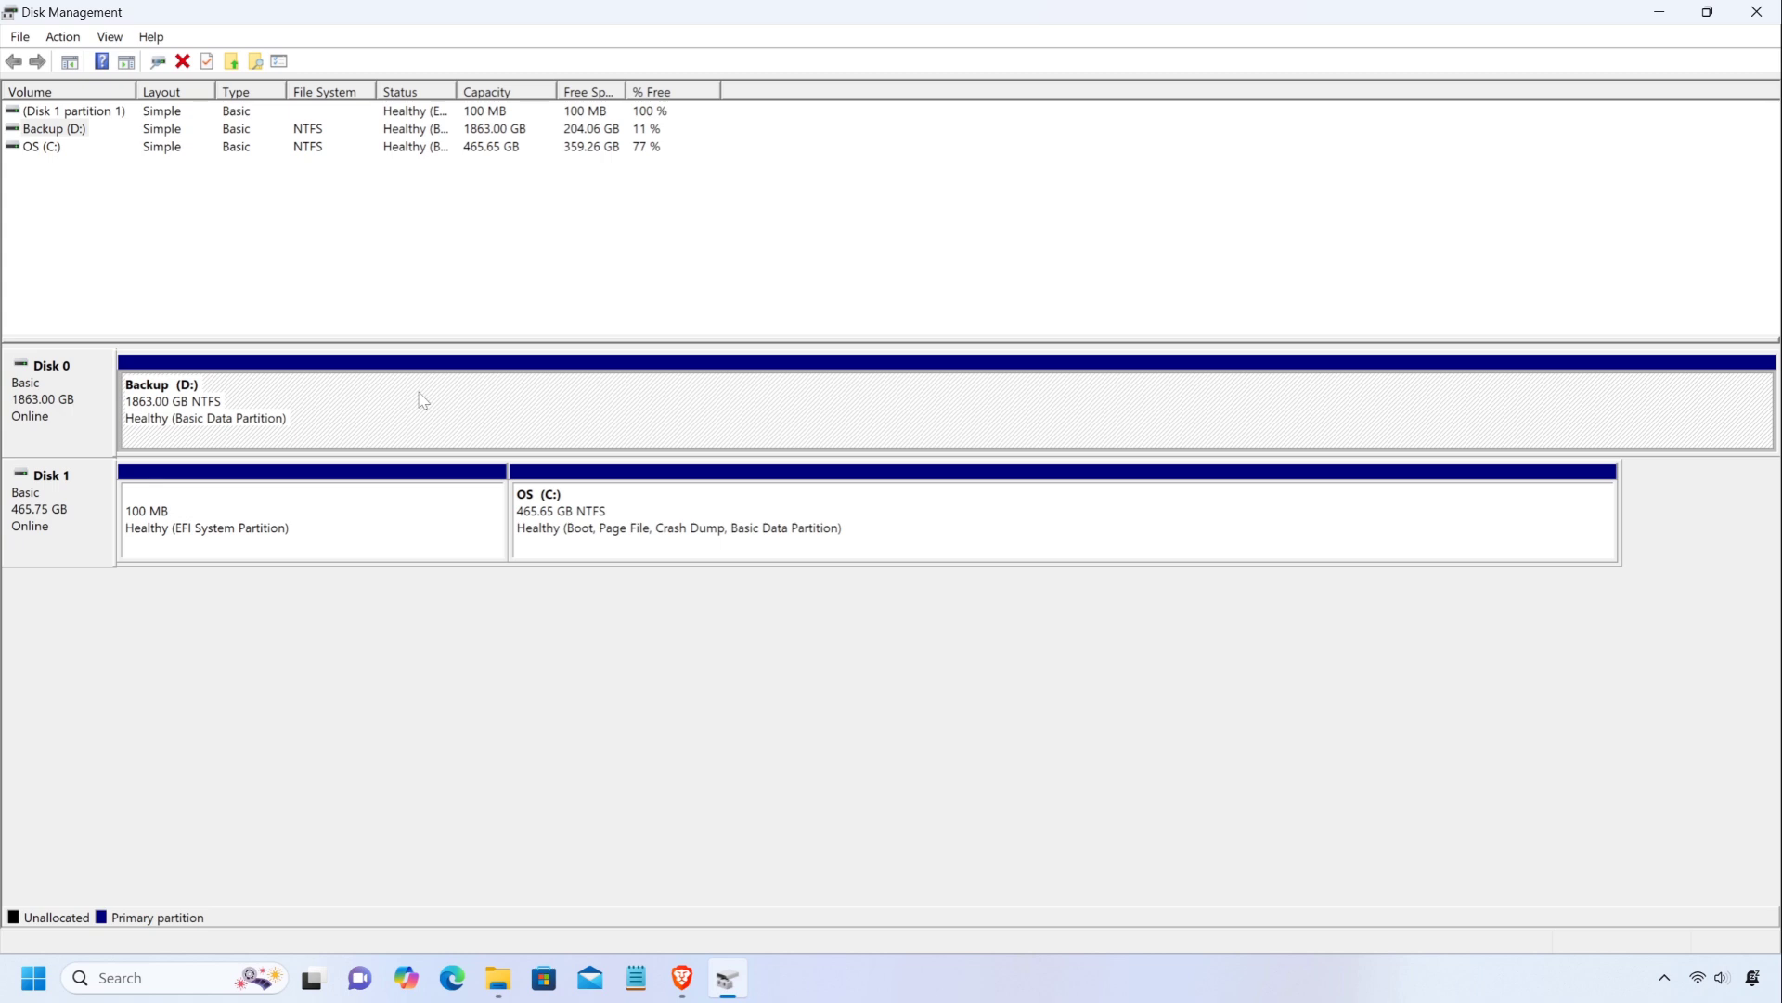
pyautogui.rightClick(806, 385)
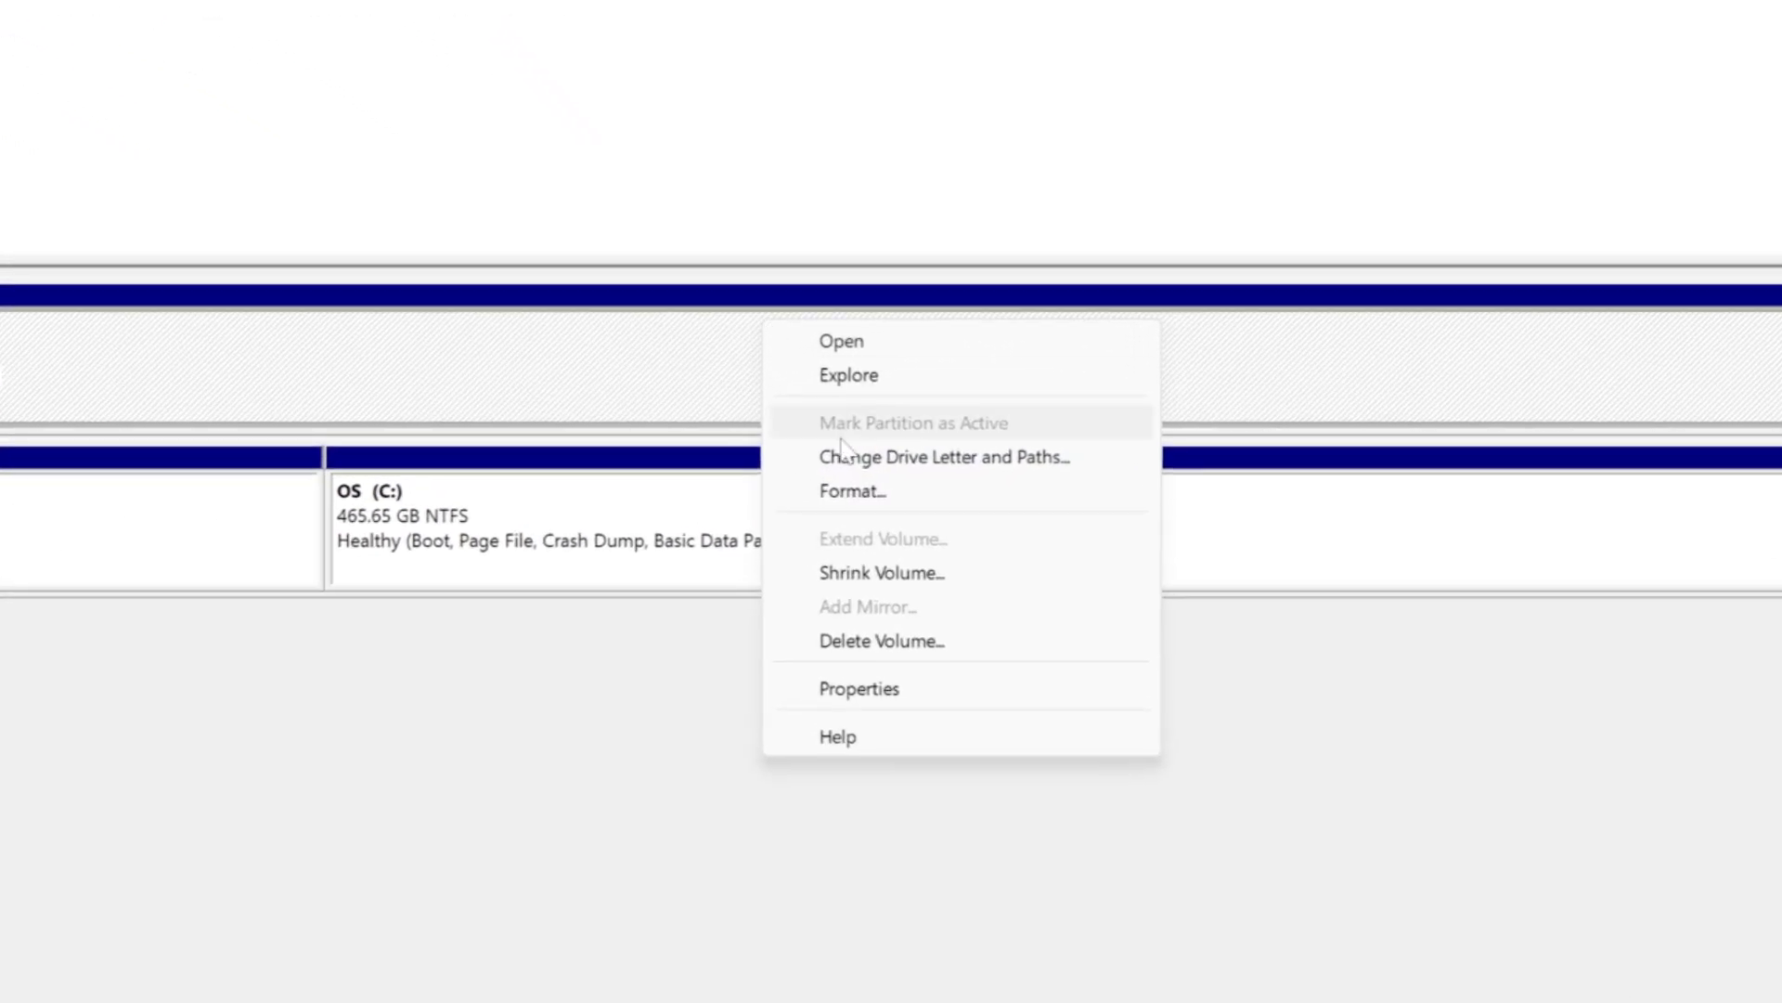
pyautogui.click(901, 583)
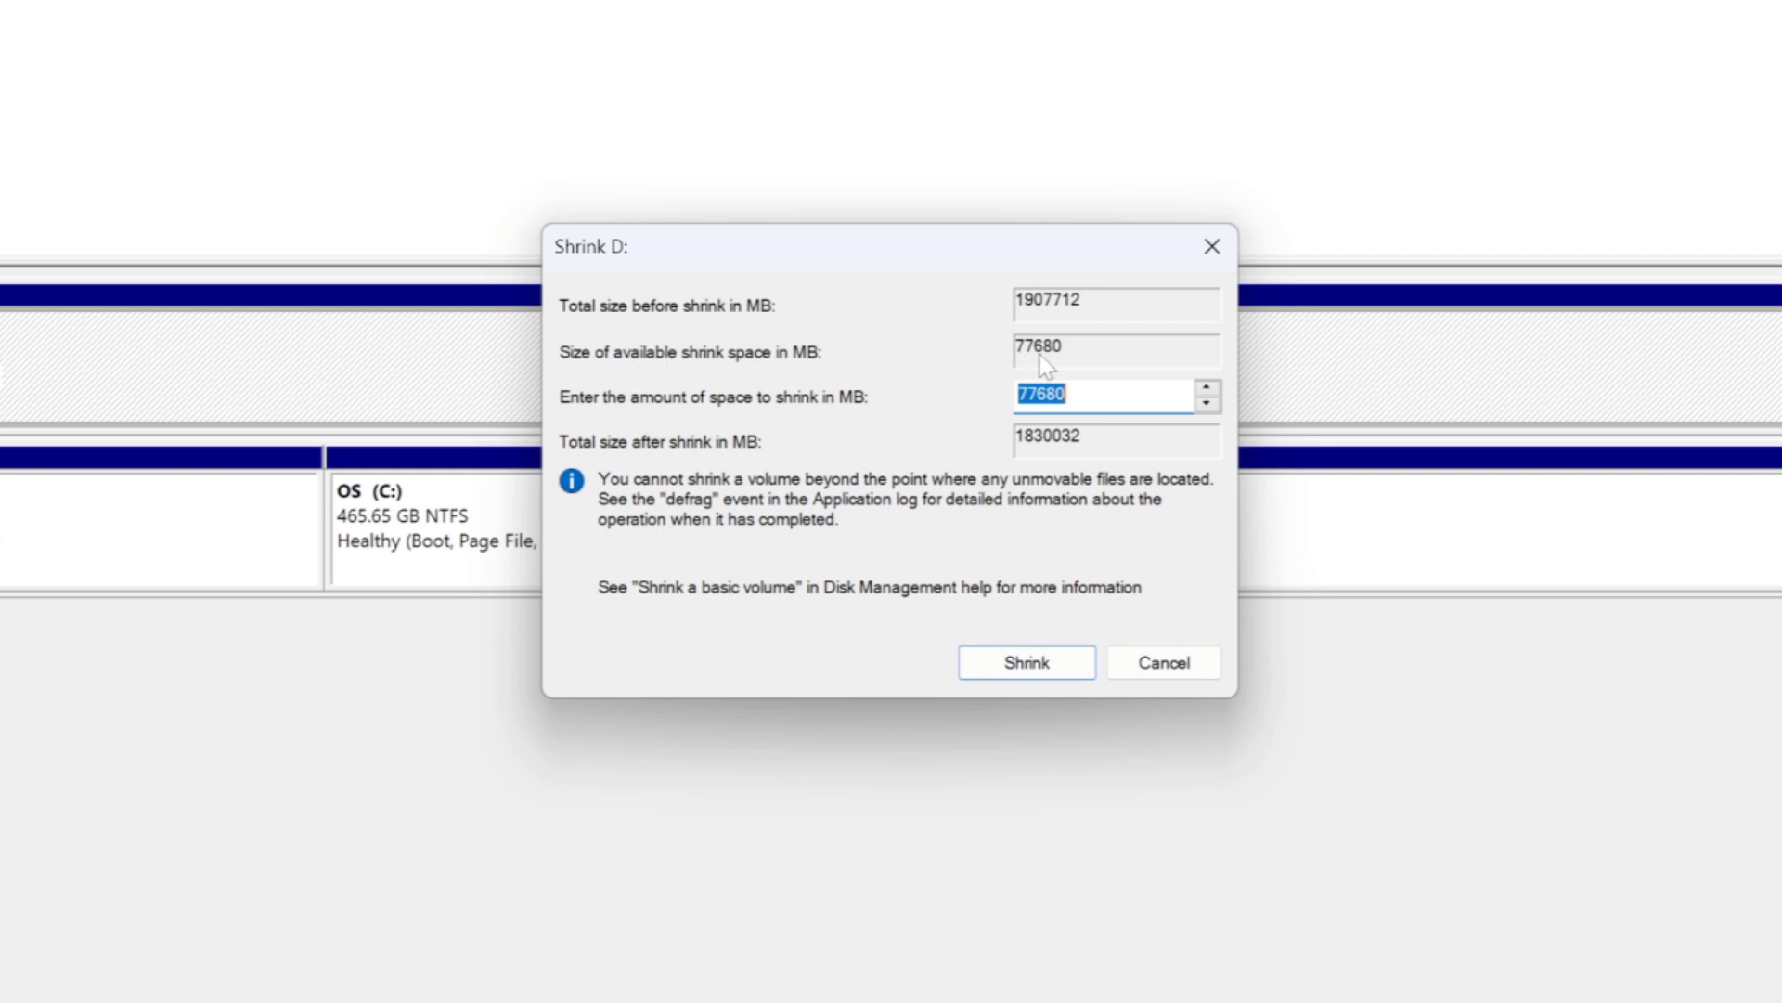
pyautogui.click(1093, 395)
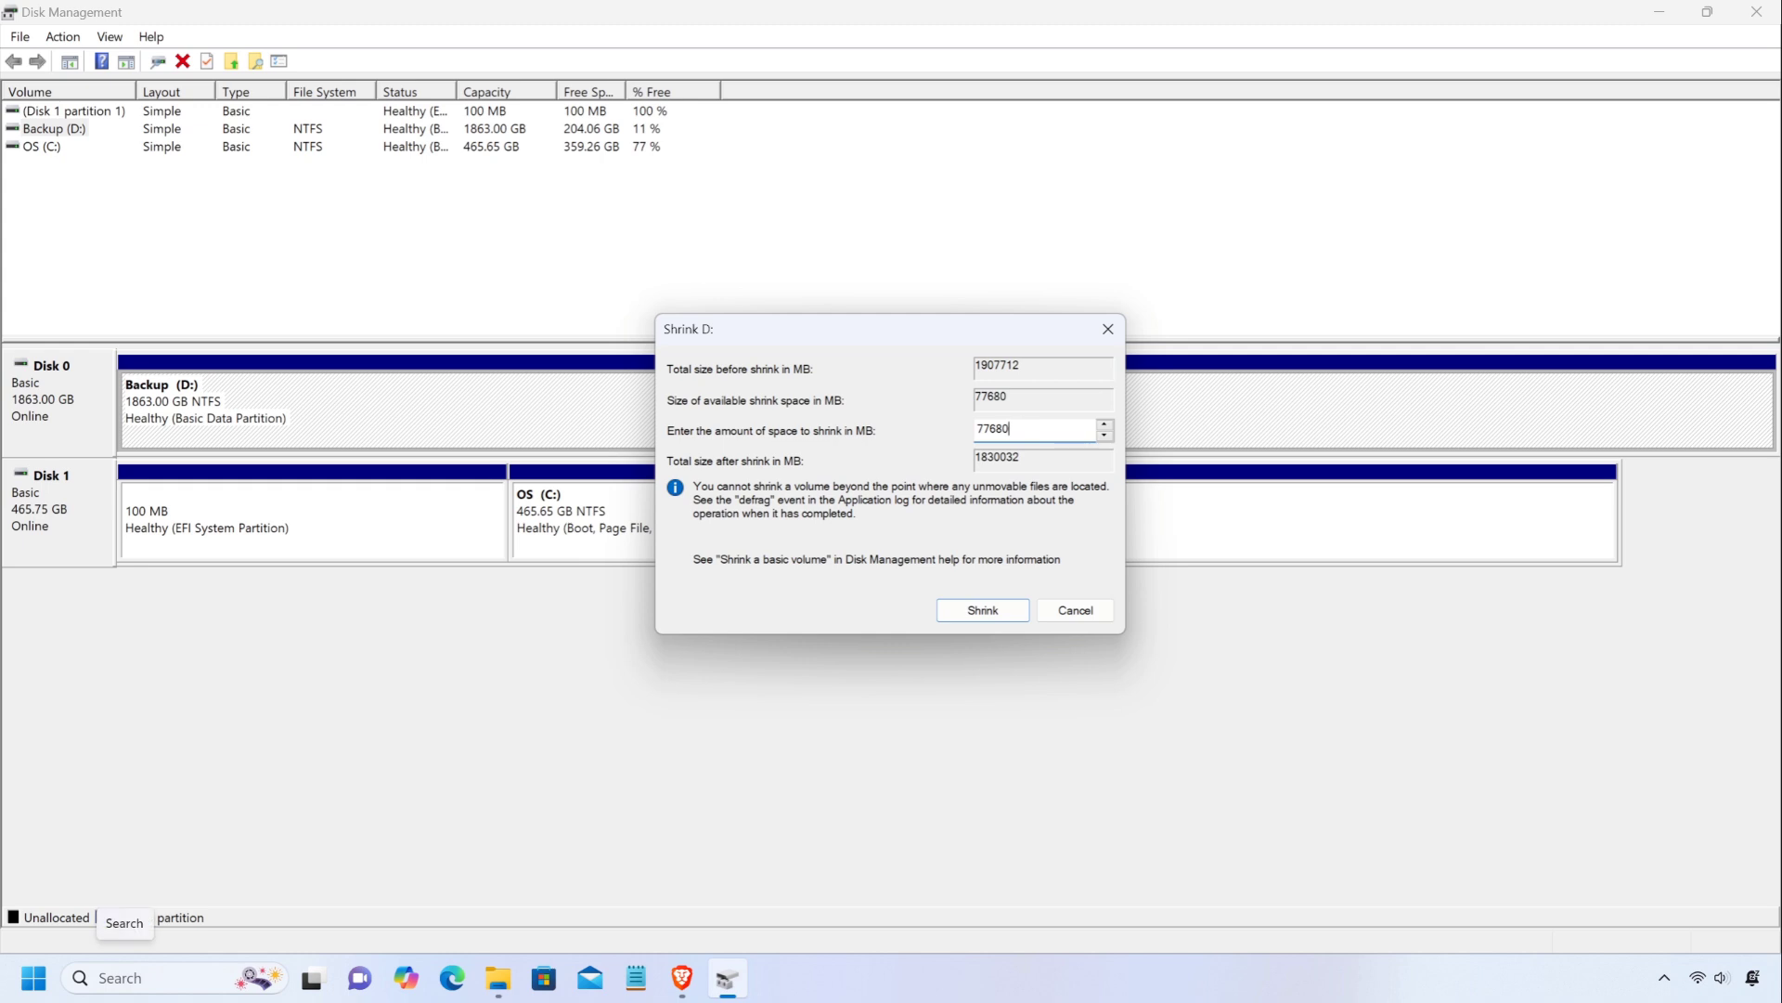
# Open Calculator and multiply 50 by 1024 to convert 50 GB to megabytes.
pyautogui.click(123, 978)
pyautogui.write('ca')
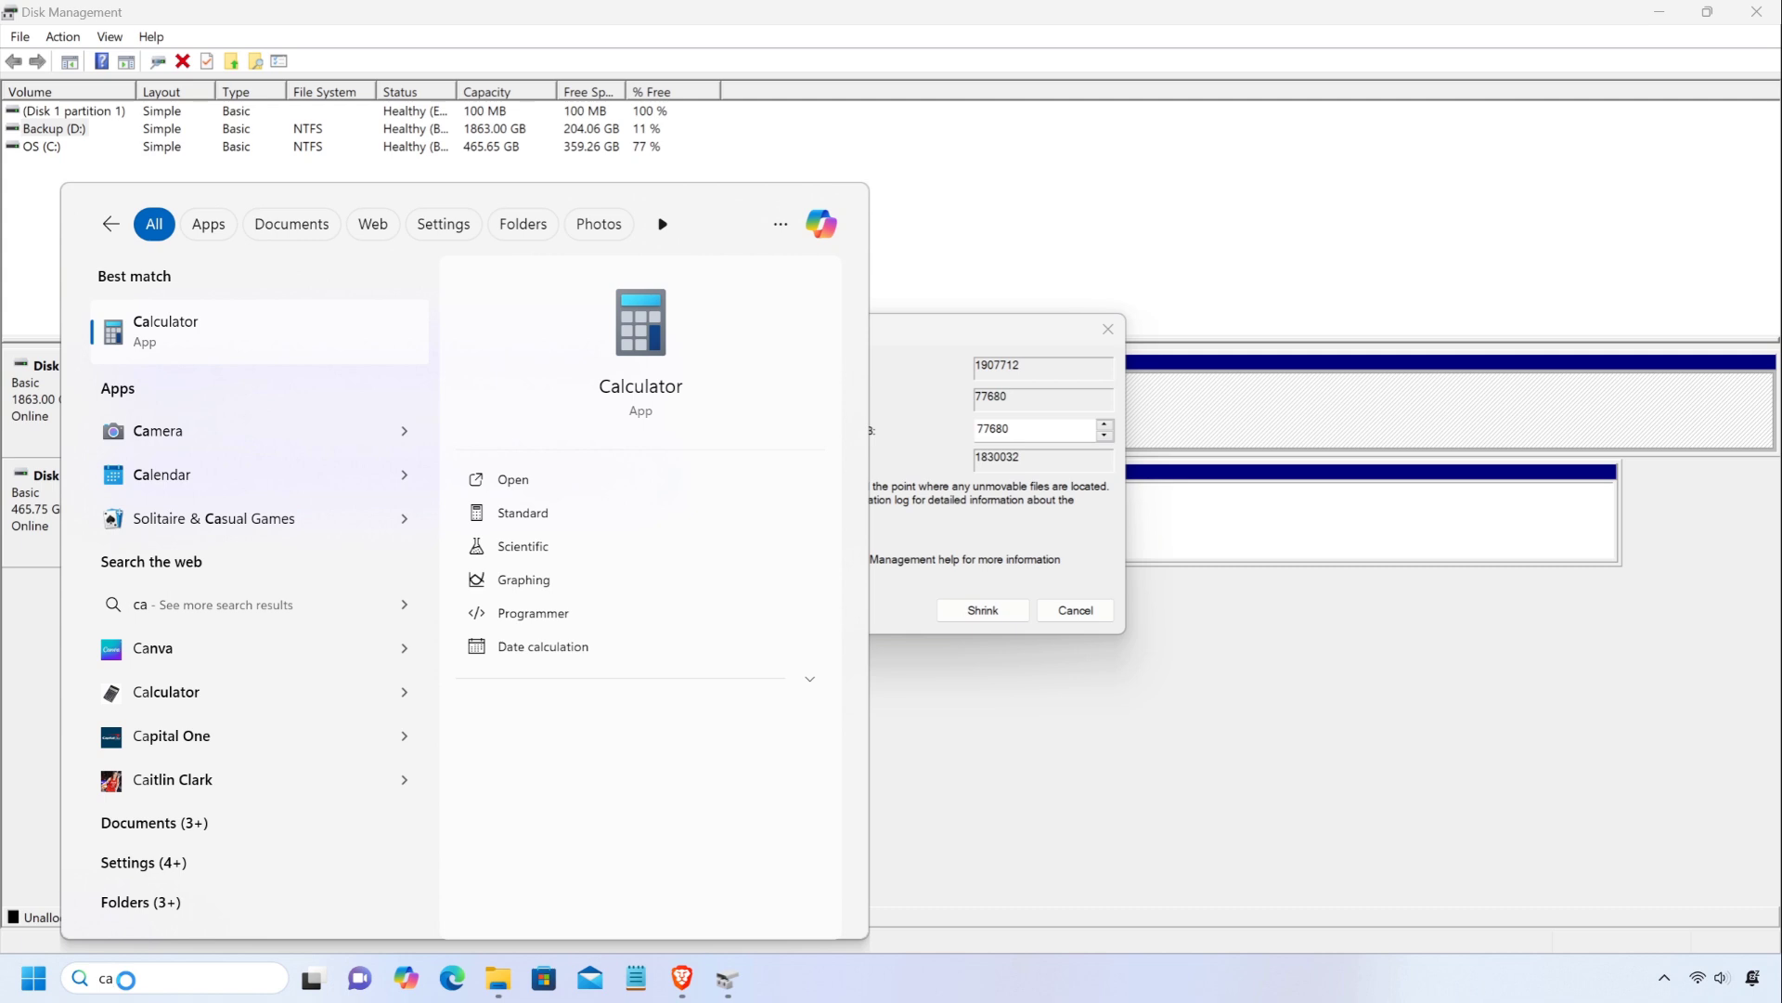
pyautogui.click(125, 334)
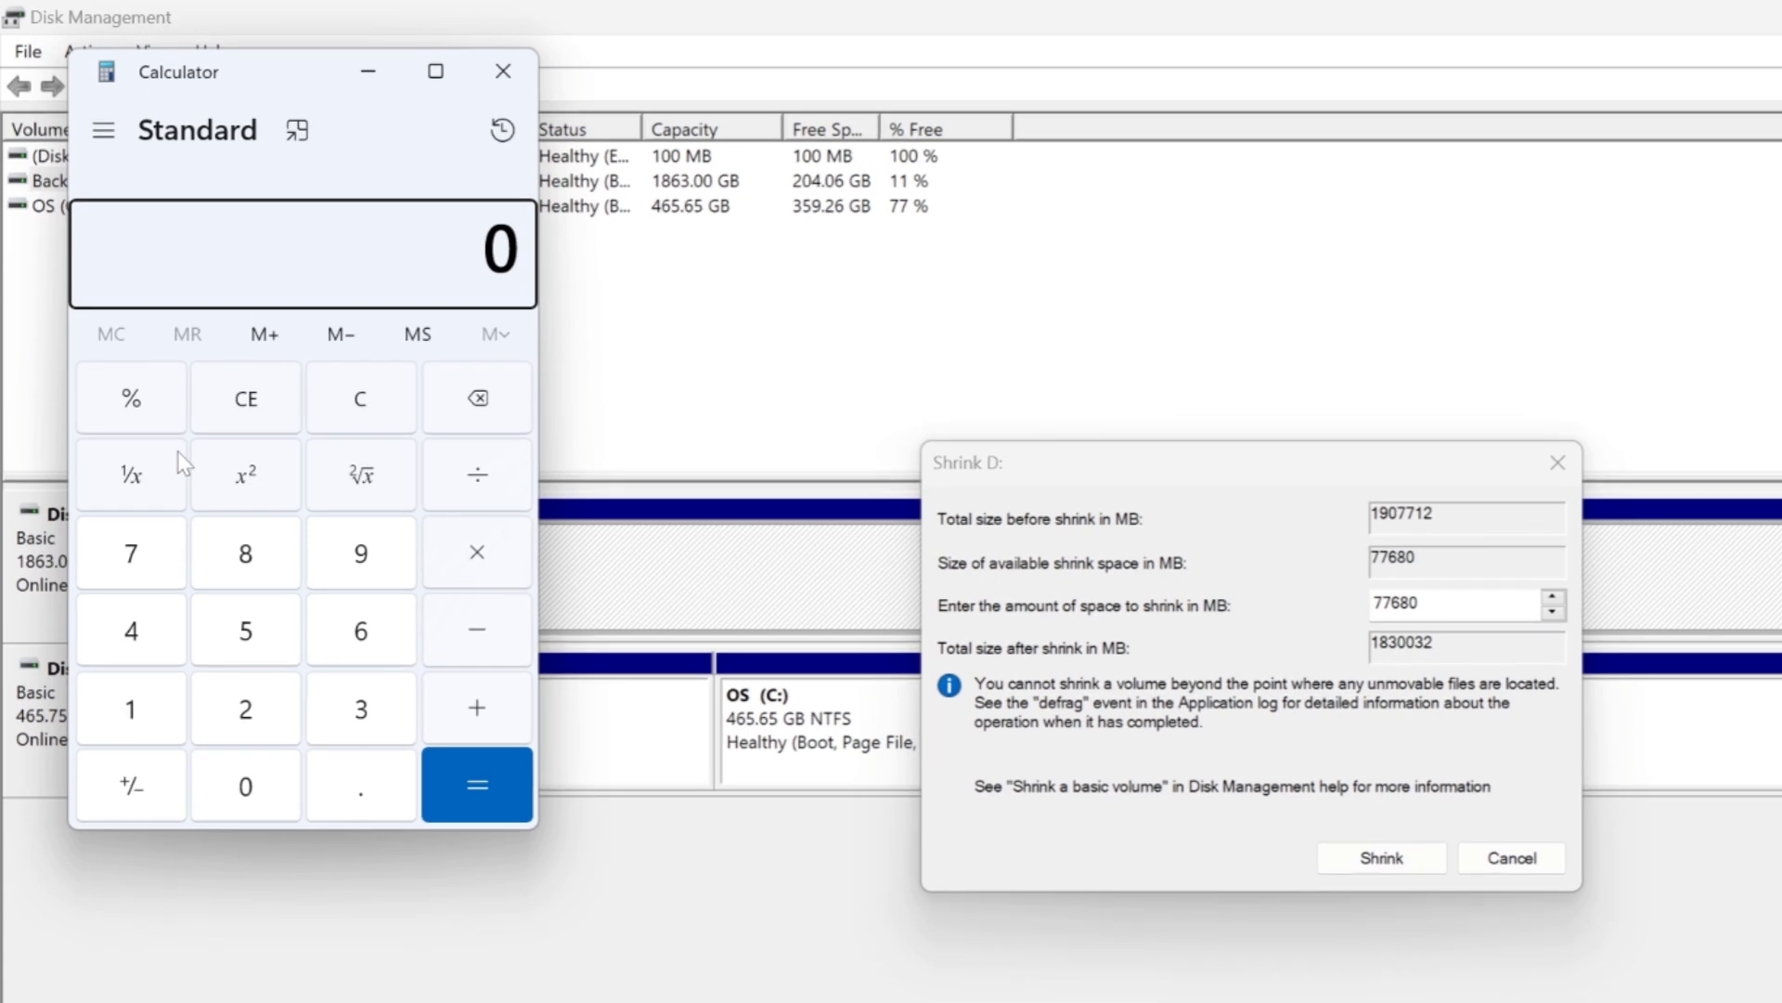
pyautogui.click(253, 631)
pyautogui.click(246, 786)
pyautogui.click(477, 553)
pyautogui.click(143, 708)
pyautogui.click(246, 786)
pyautogui.click(246, 708)
pyautogui.click(146, 650)
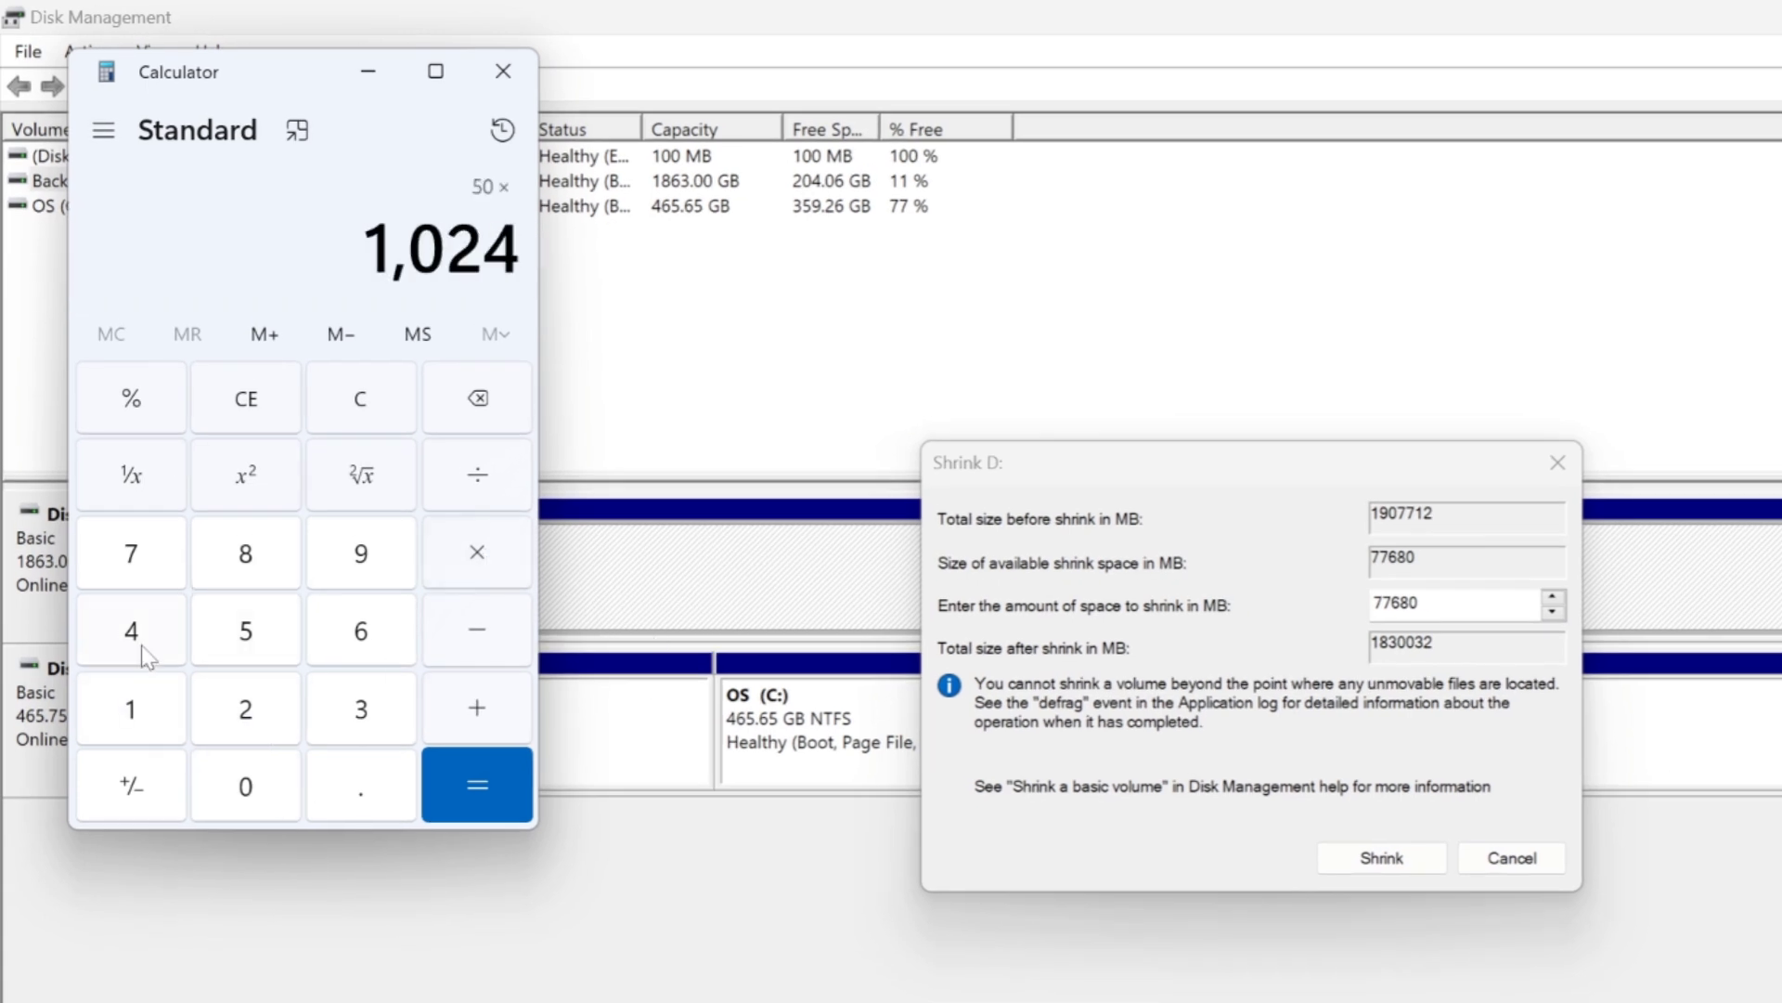
pyautogui.click(455, 801)
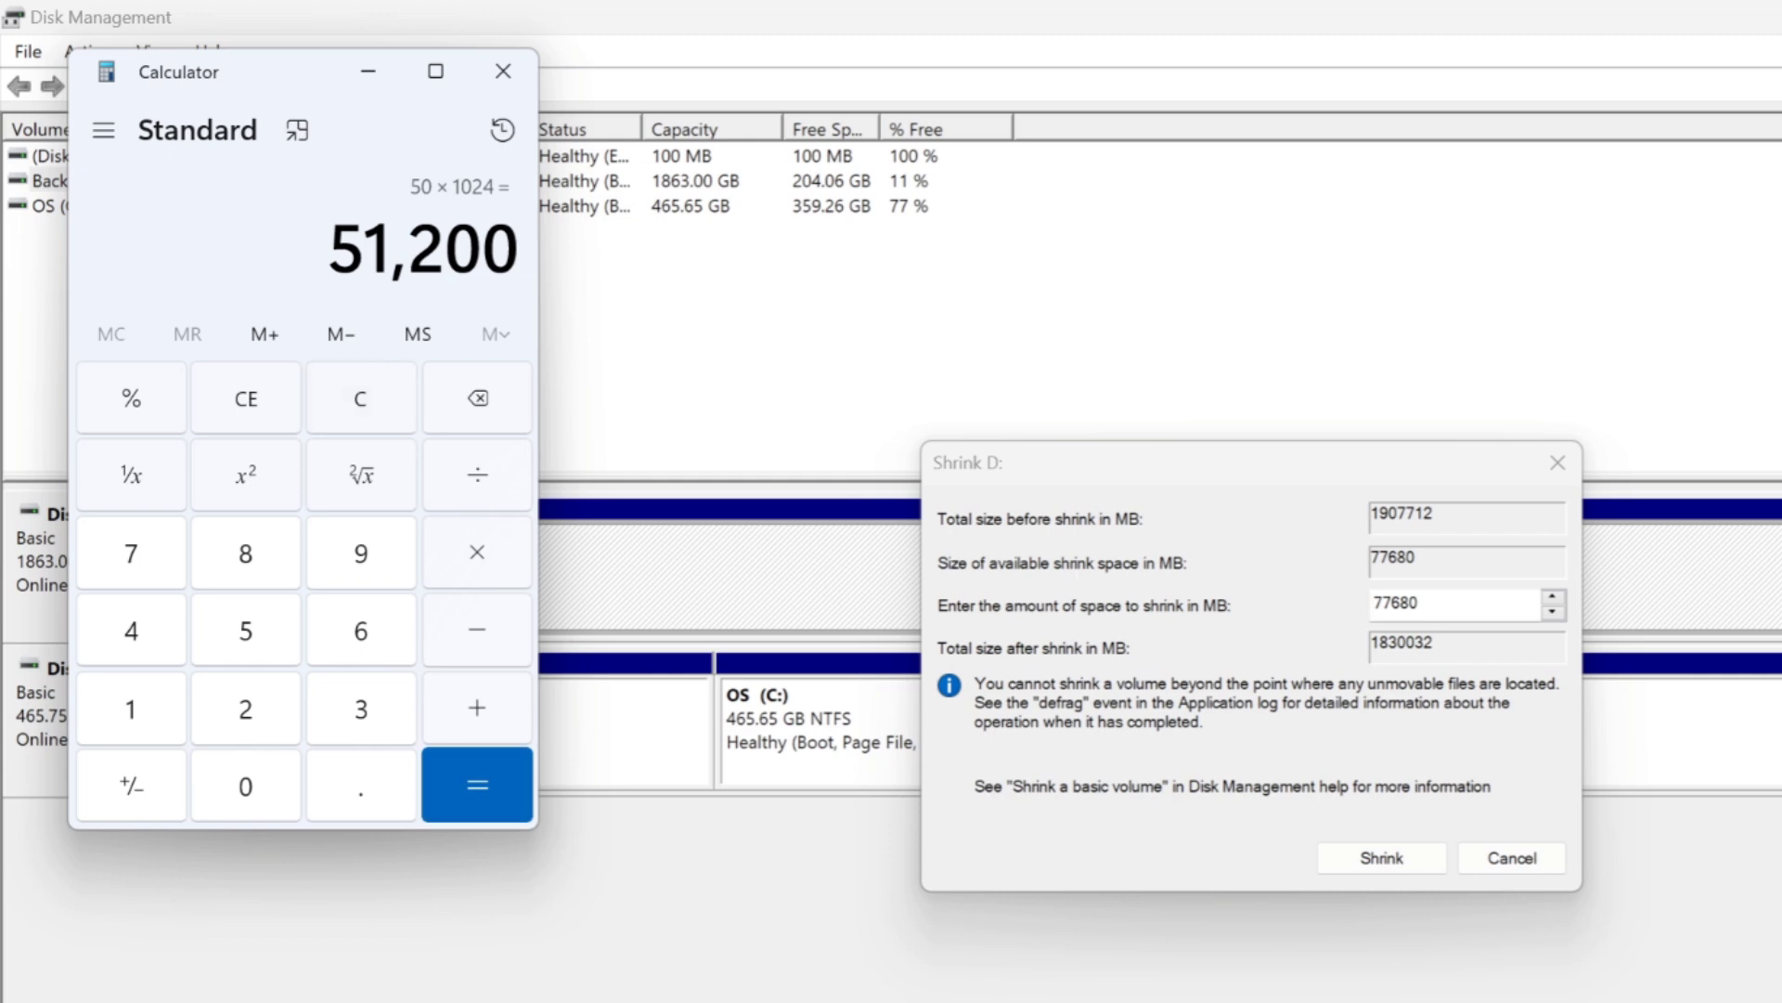
# Copy the calculated result and close Calculator.
pyautogui.hotkey('ctrl', 'c')
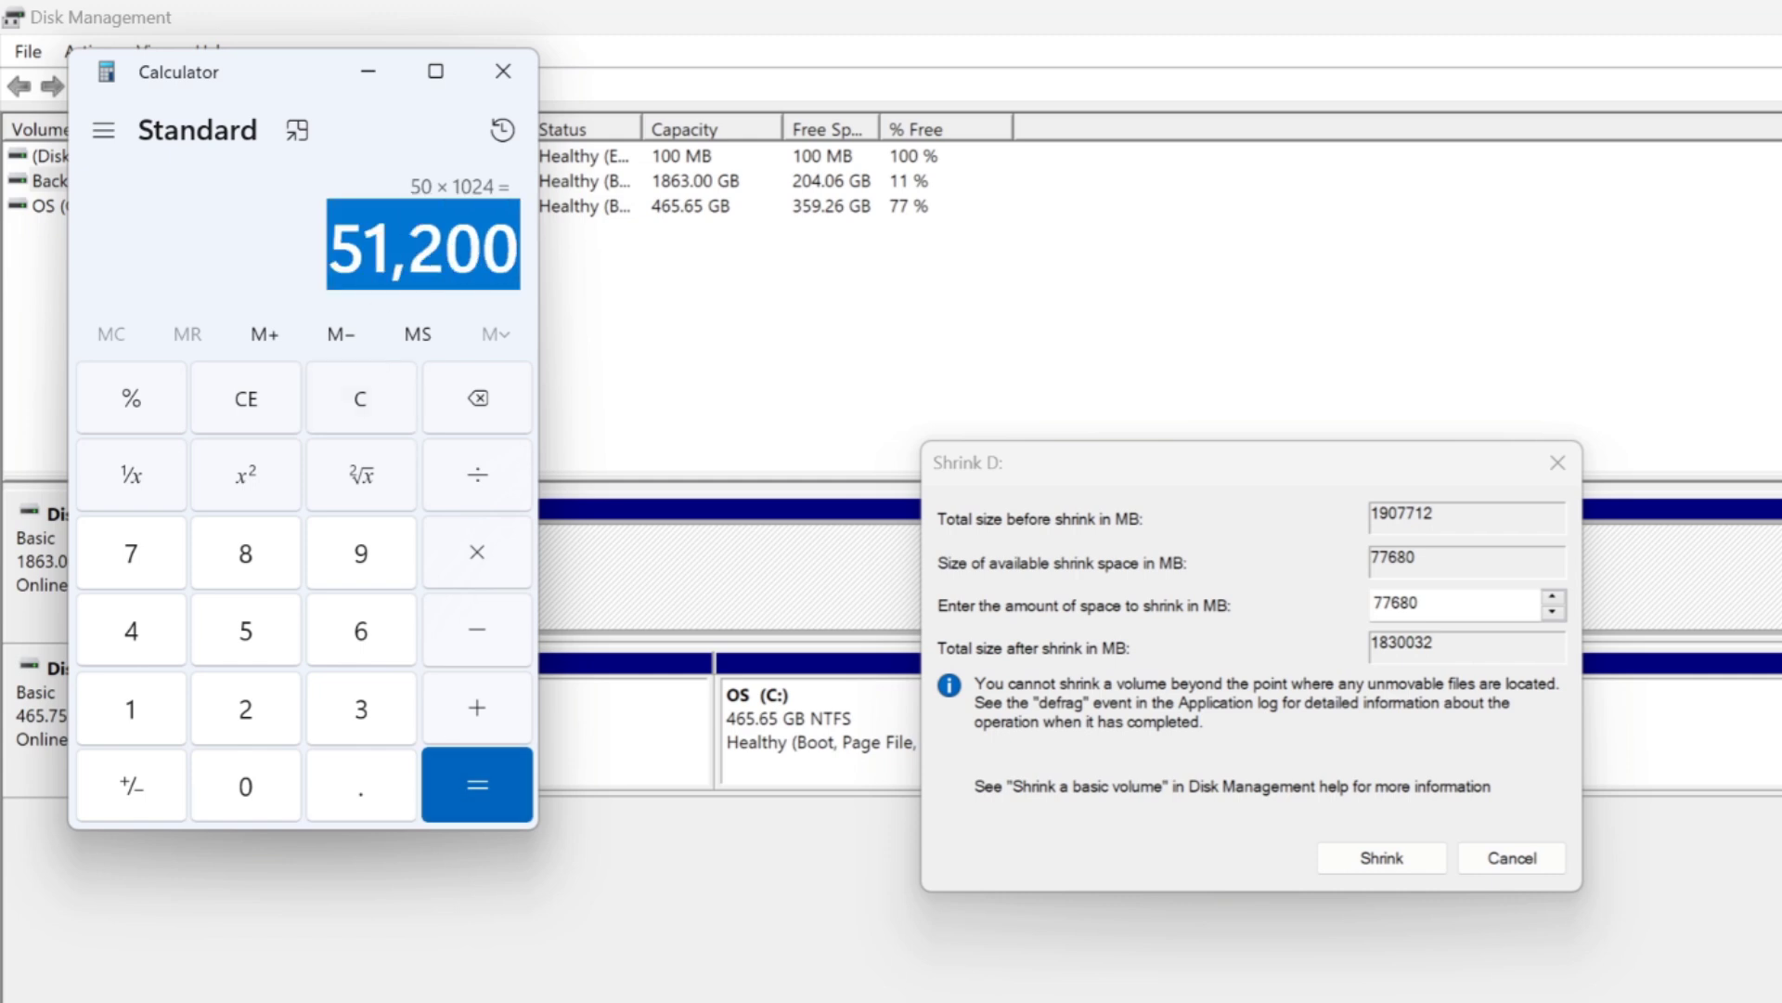
pyautogui.rightClick(482, 249)
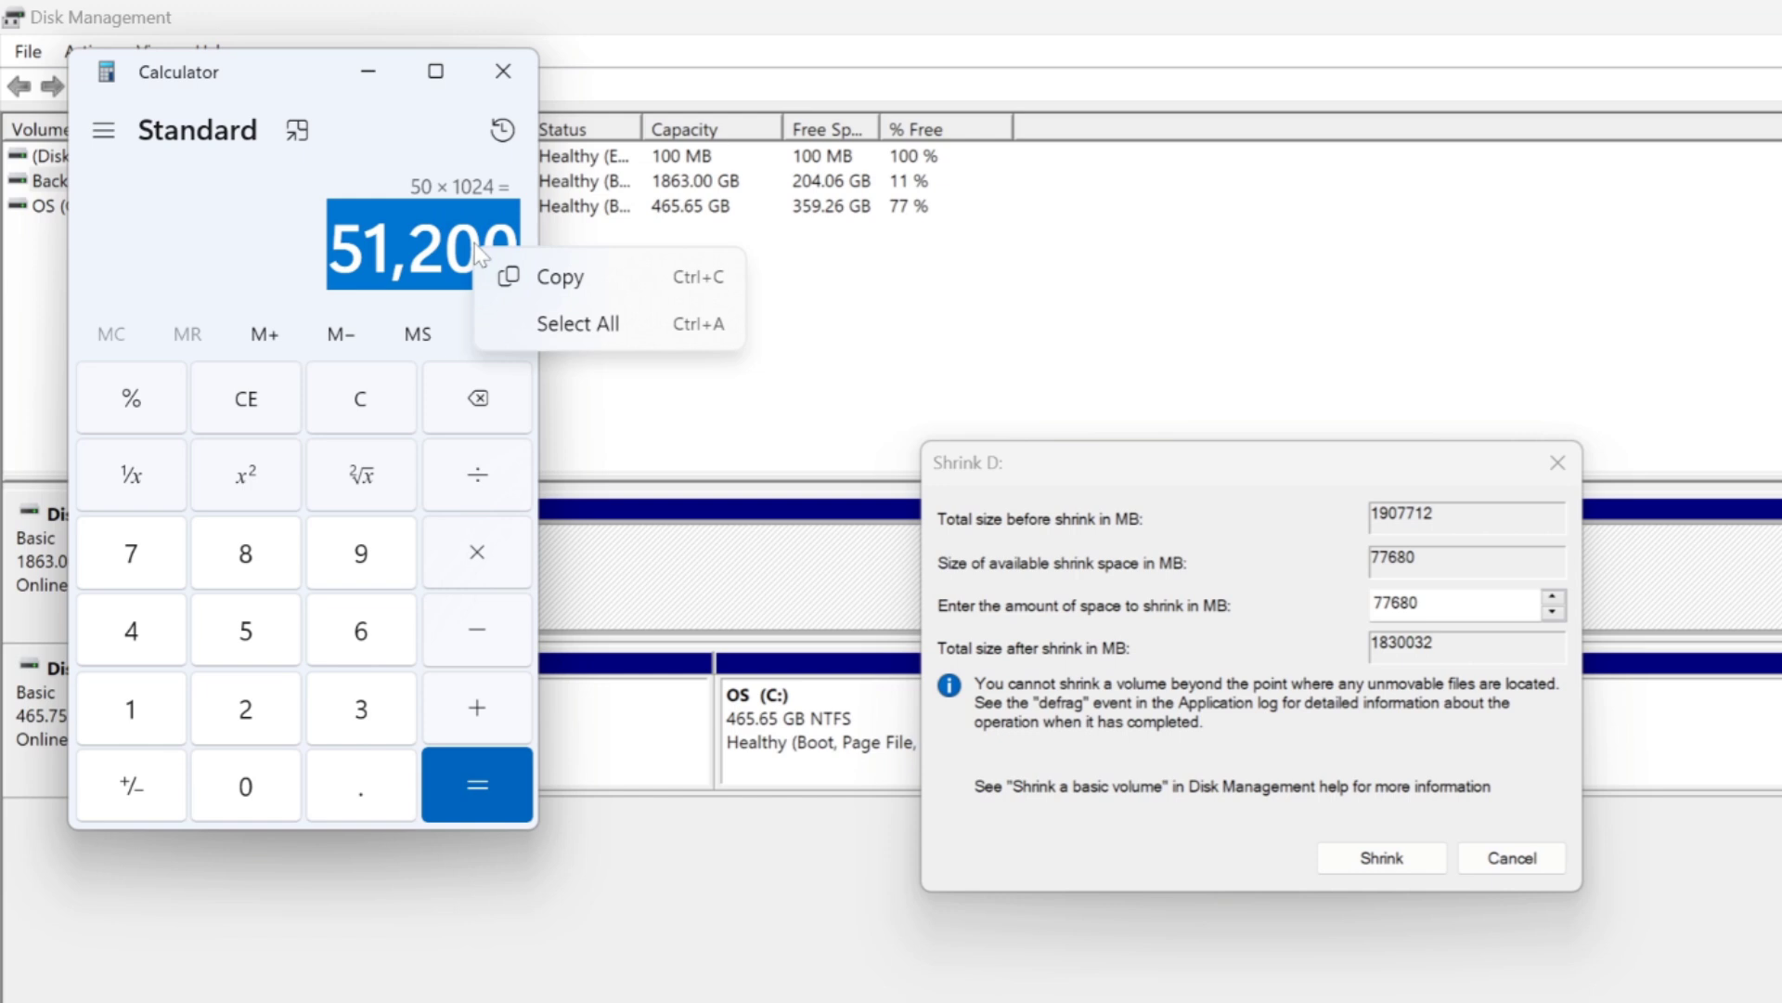
pyautogui.click(611, 281)
pyautogui.click(497, 53)
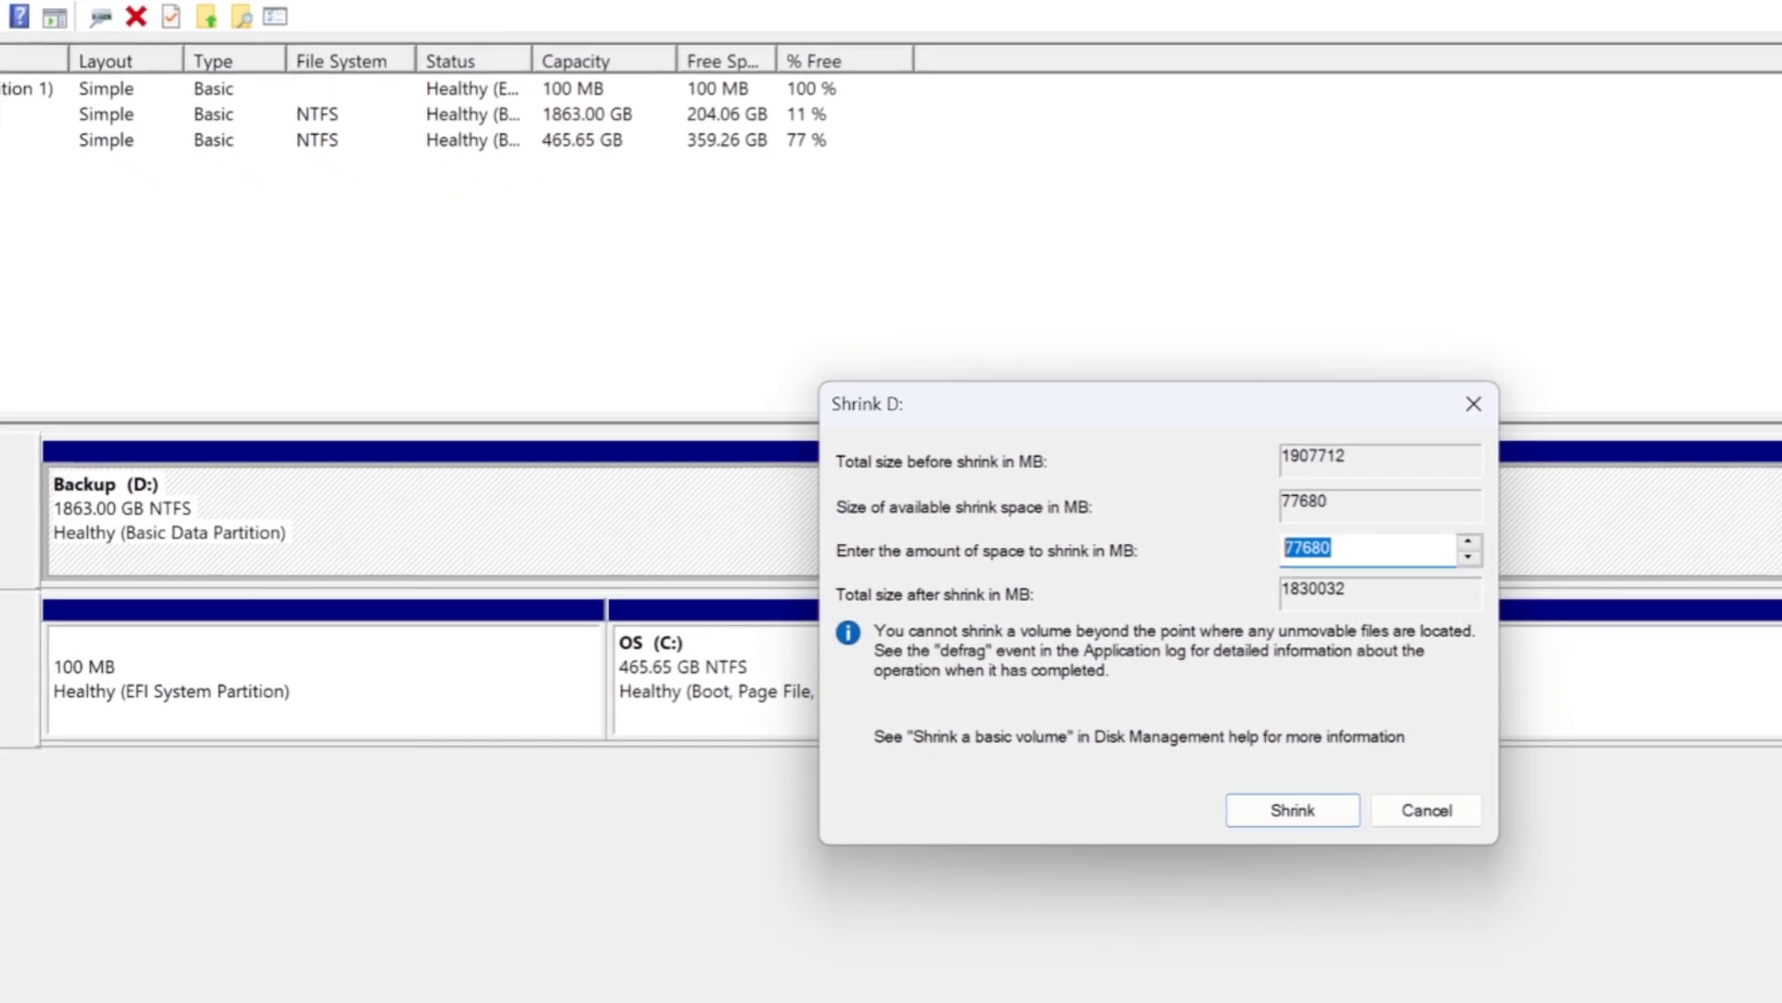
# Set the amount of space to shrink to 51200 MB and shrink the D: volume.
pyautogui.rightClick(1337, 548)
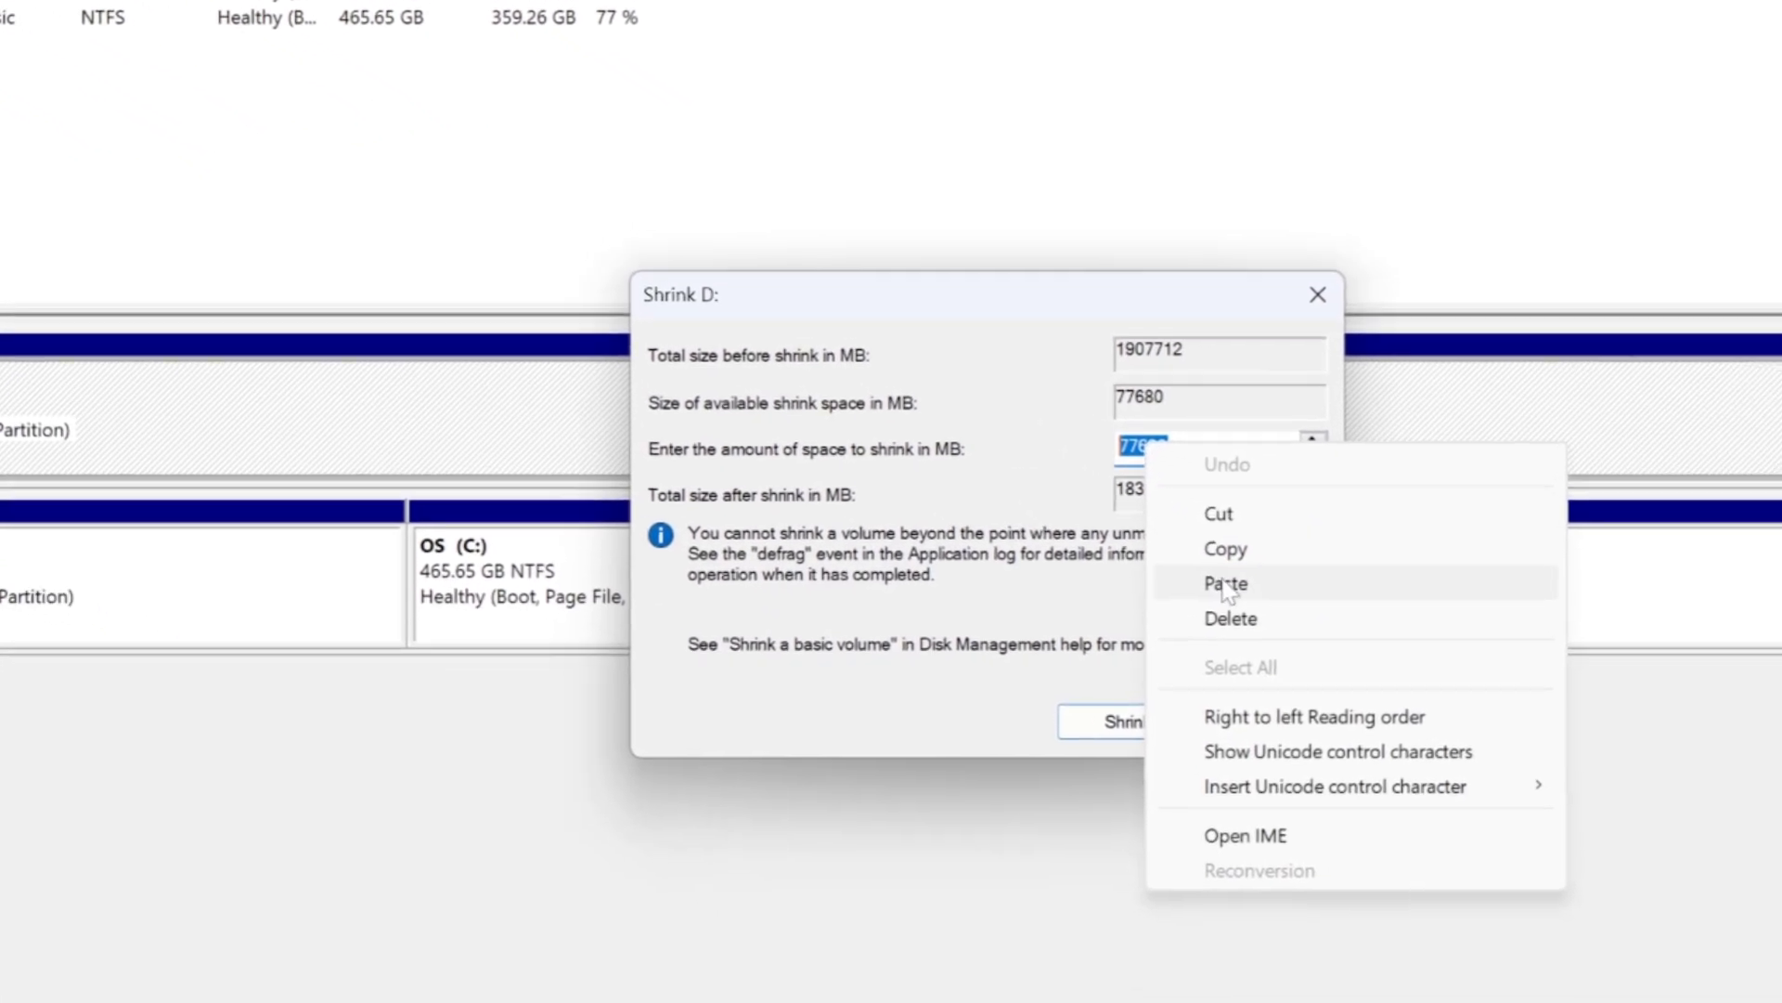
pyautogui.click(1375, 671)
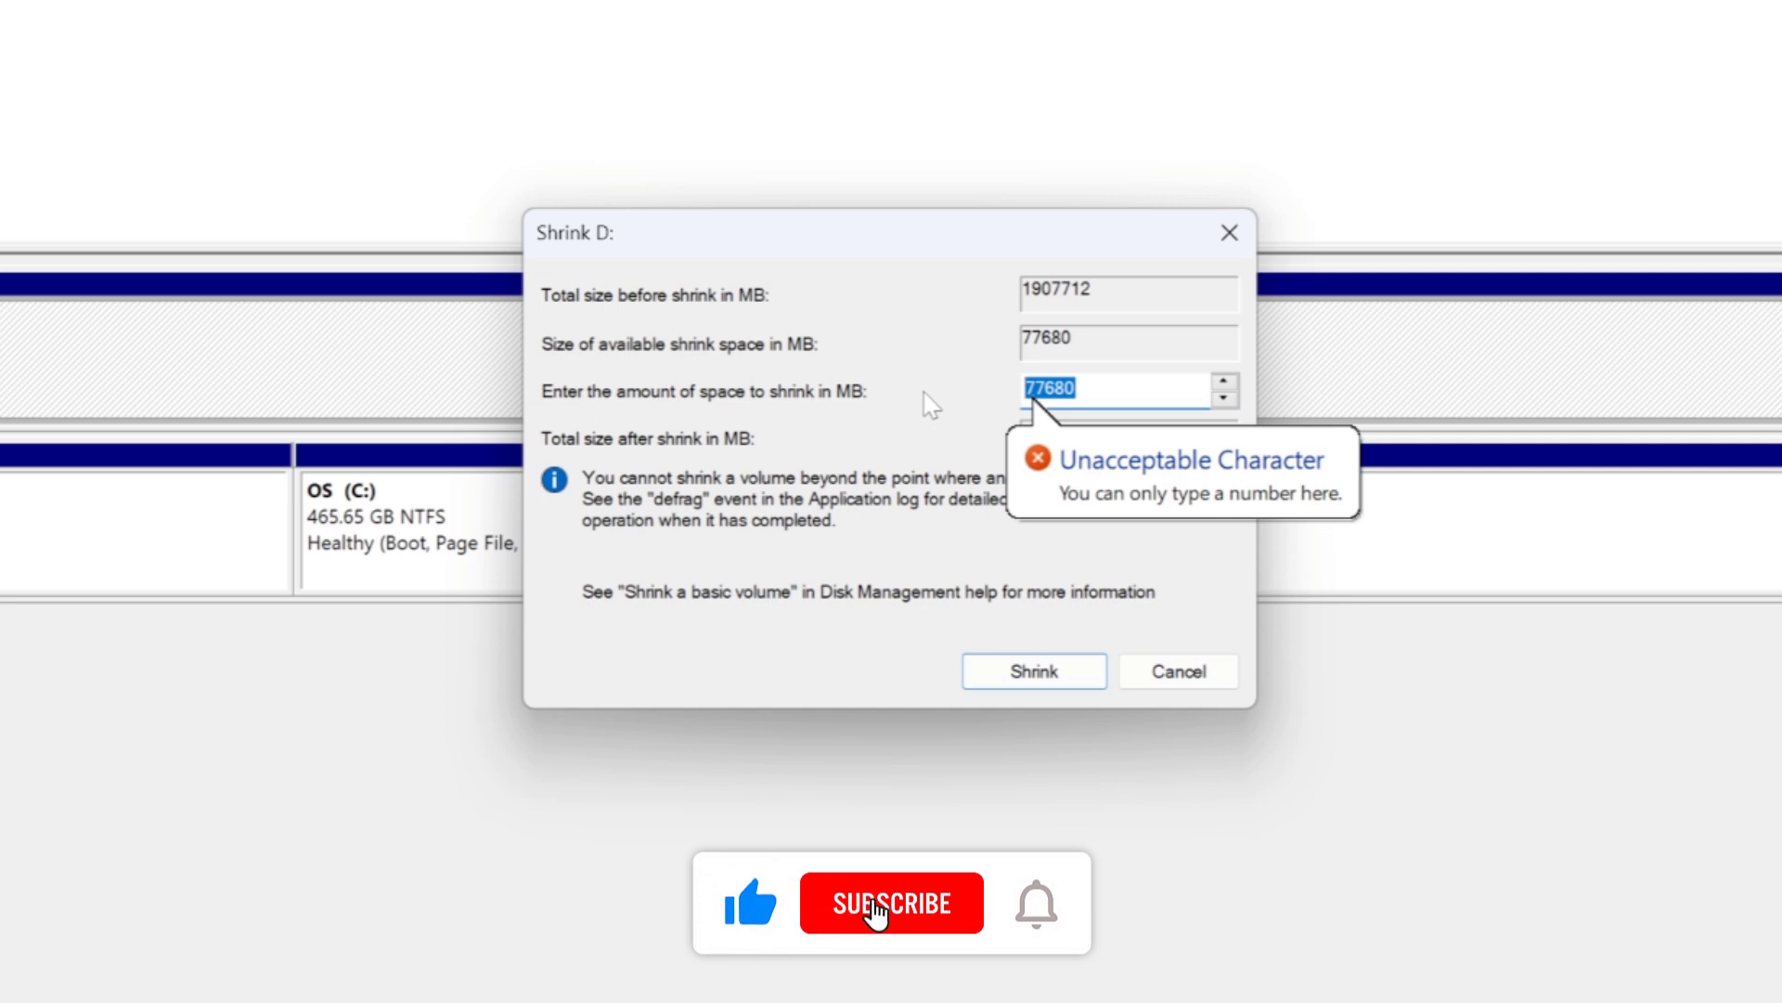
pyautogui.write('51')
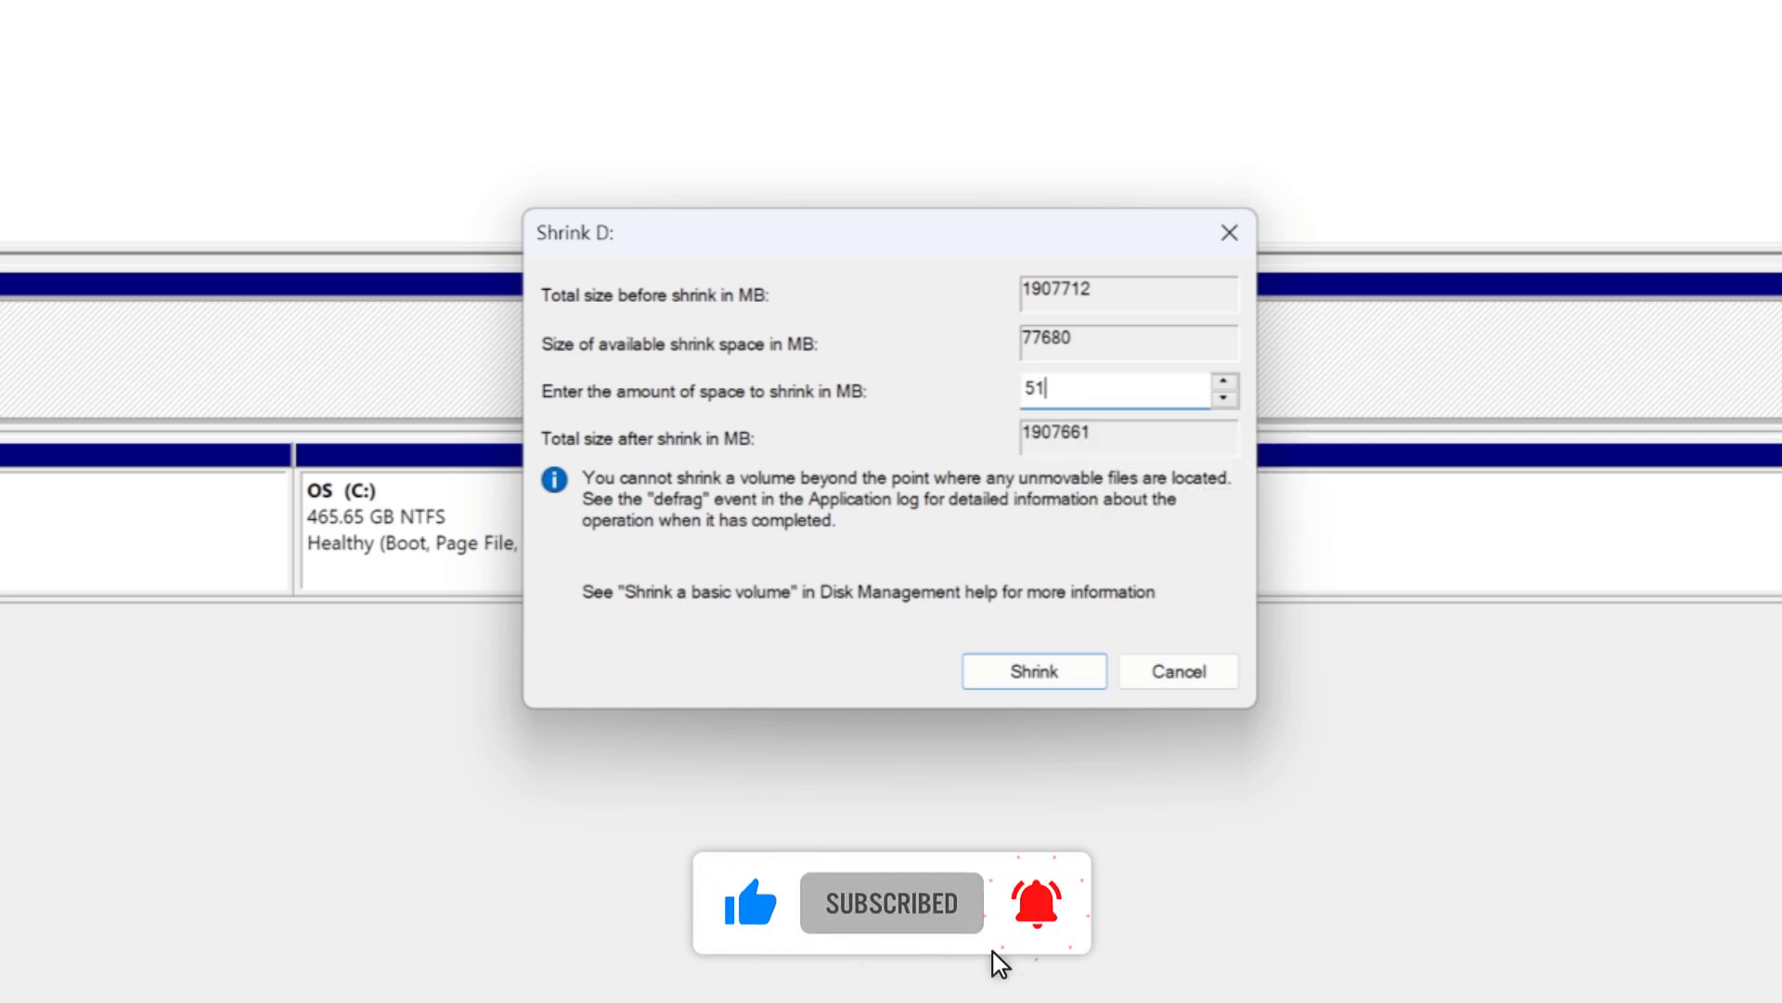
pyautogui.write('200')
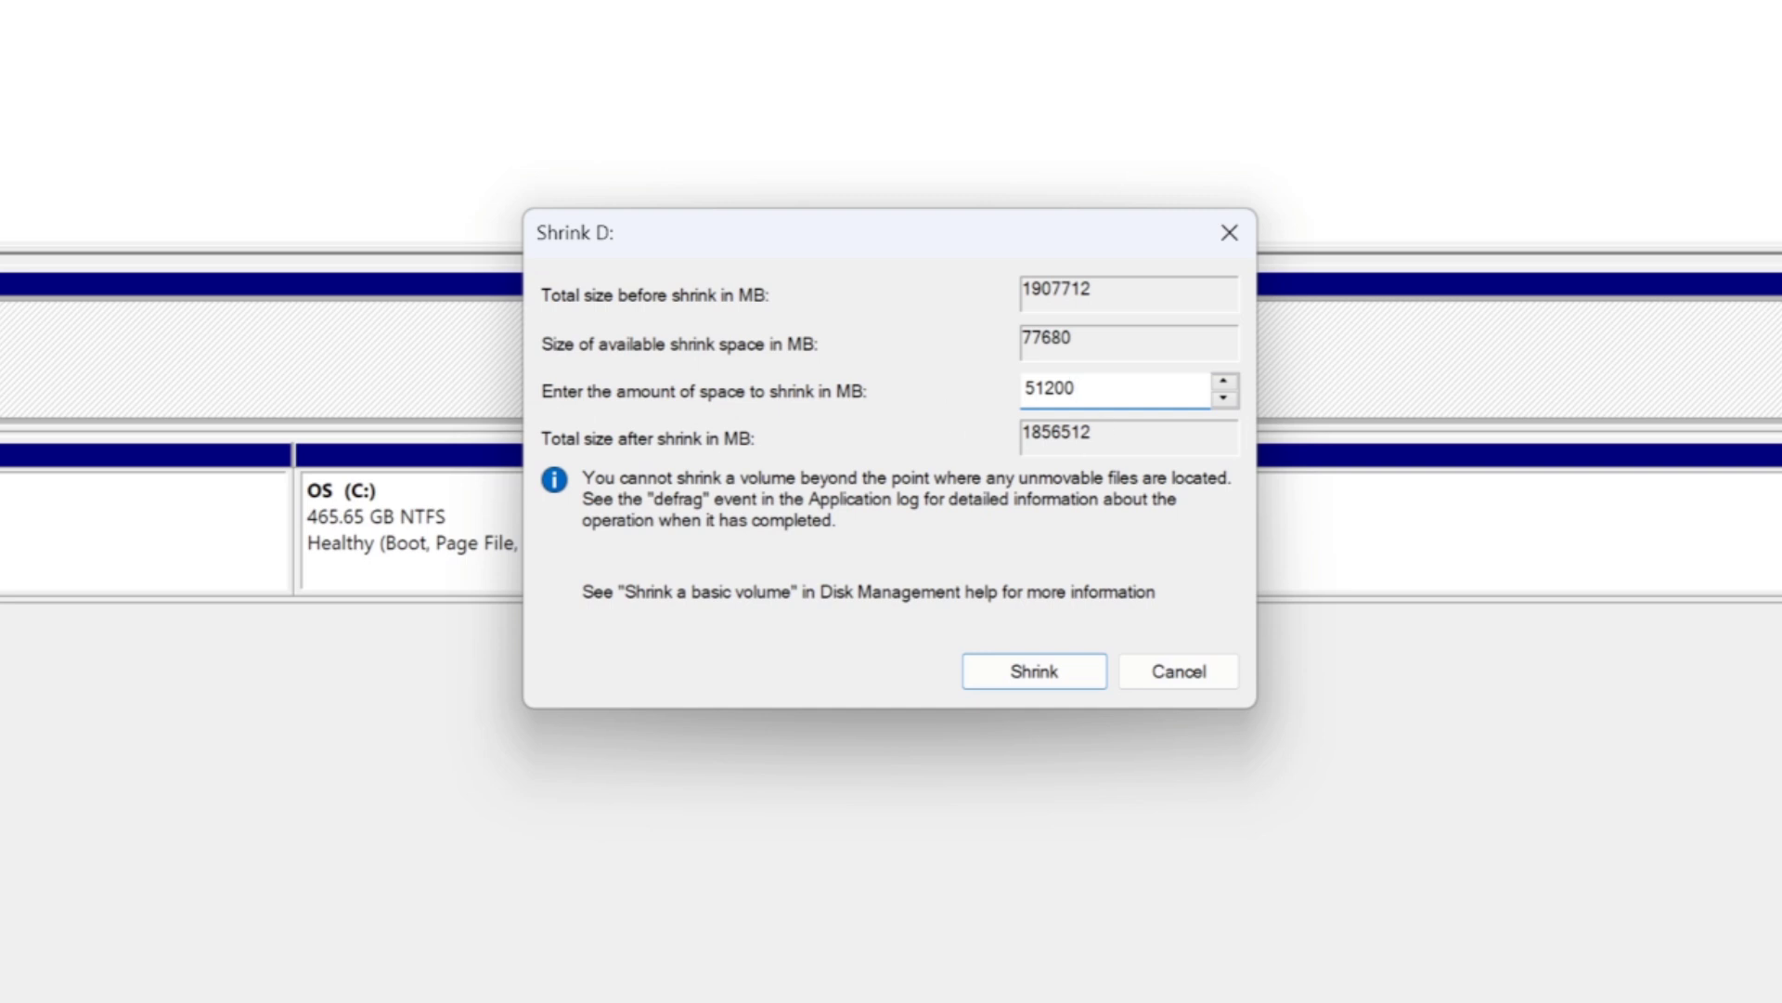
pyautogui.click(1033, 671)
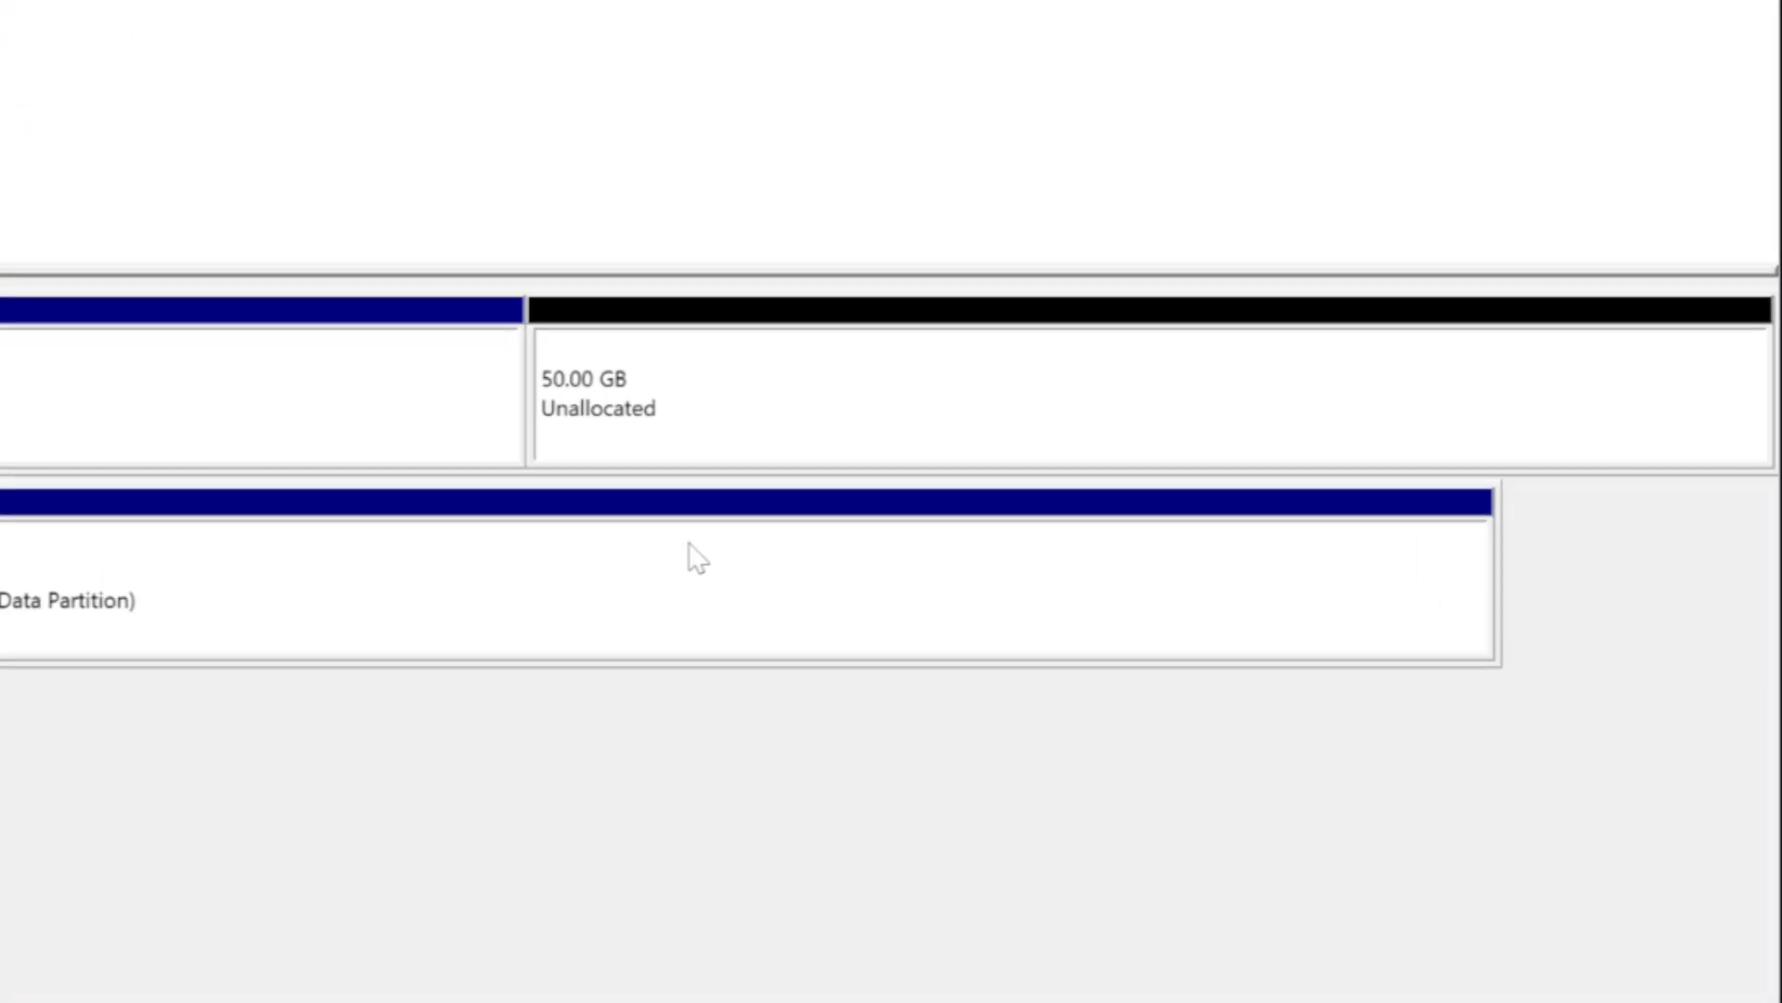
# Start a new simple volume on the 50 GB unallocated space of Disk 0, accepting the default volume size.
pyautogui.click(745, 388)
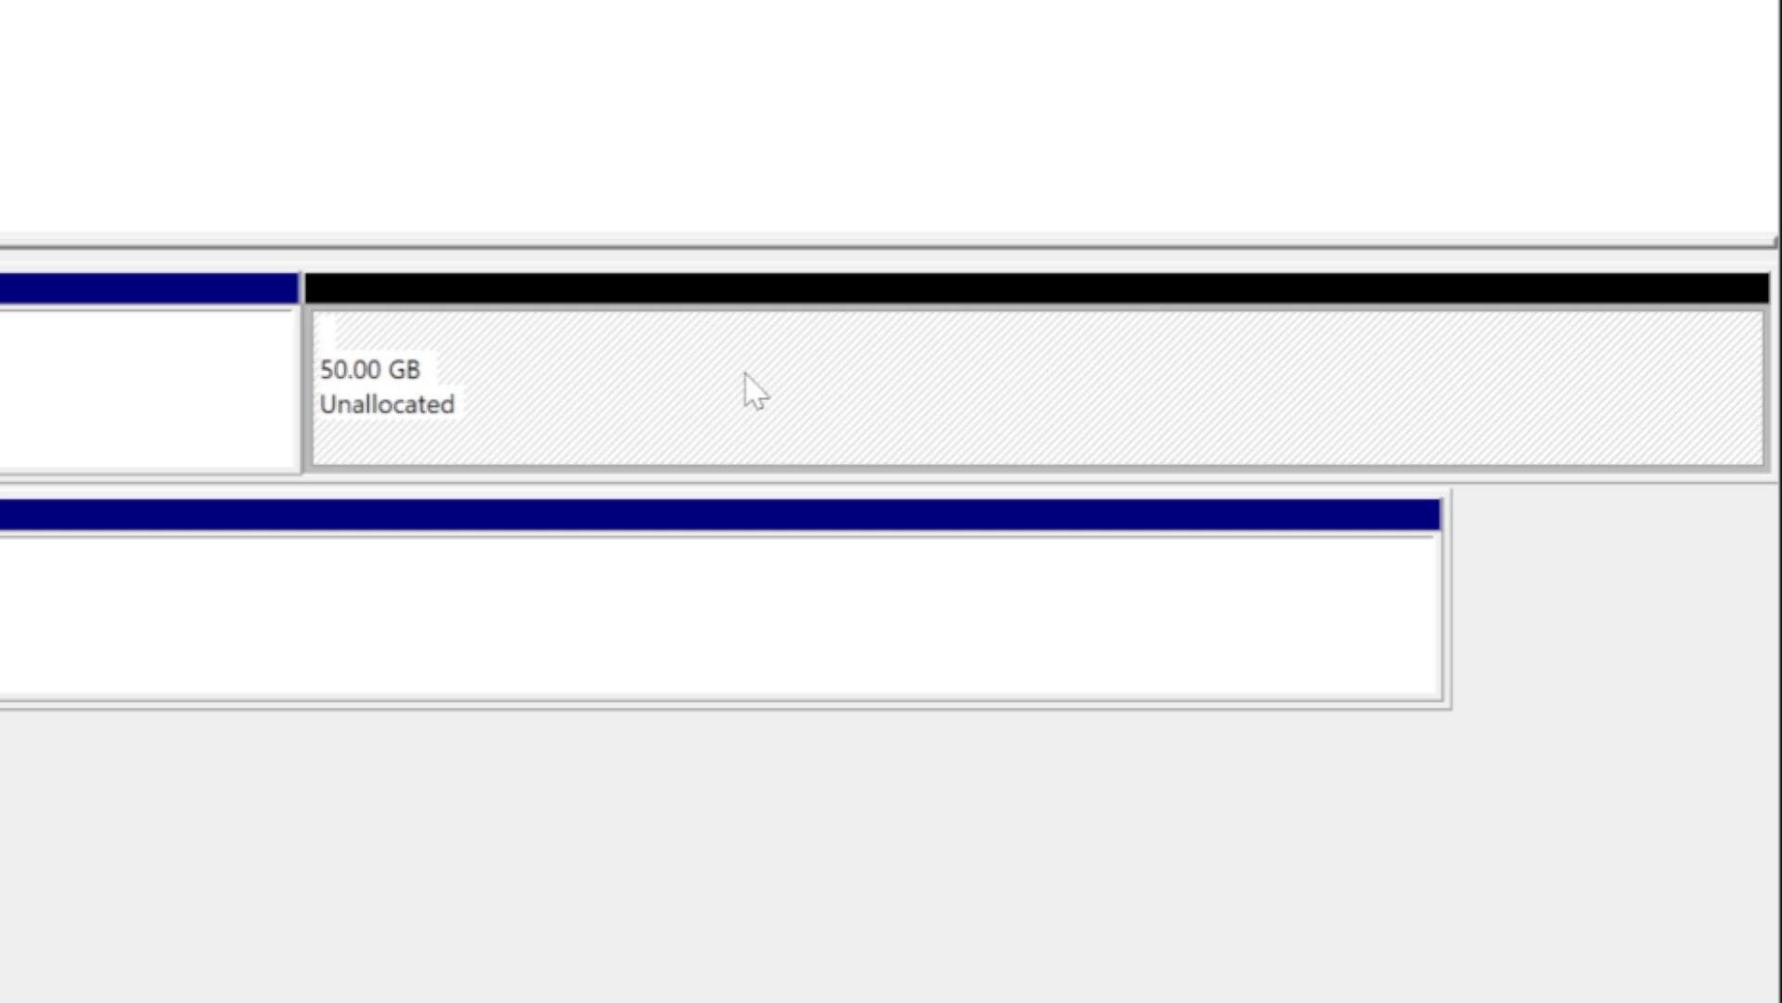
pyautogui.rightClick(670, 369)
pyautogui.click(861, 404)
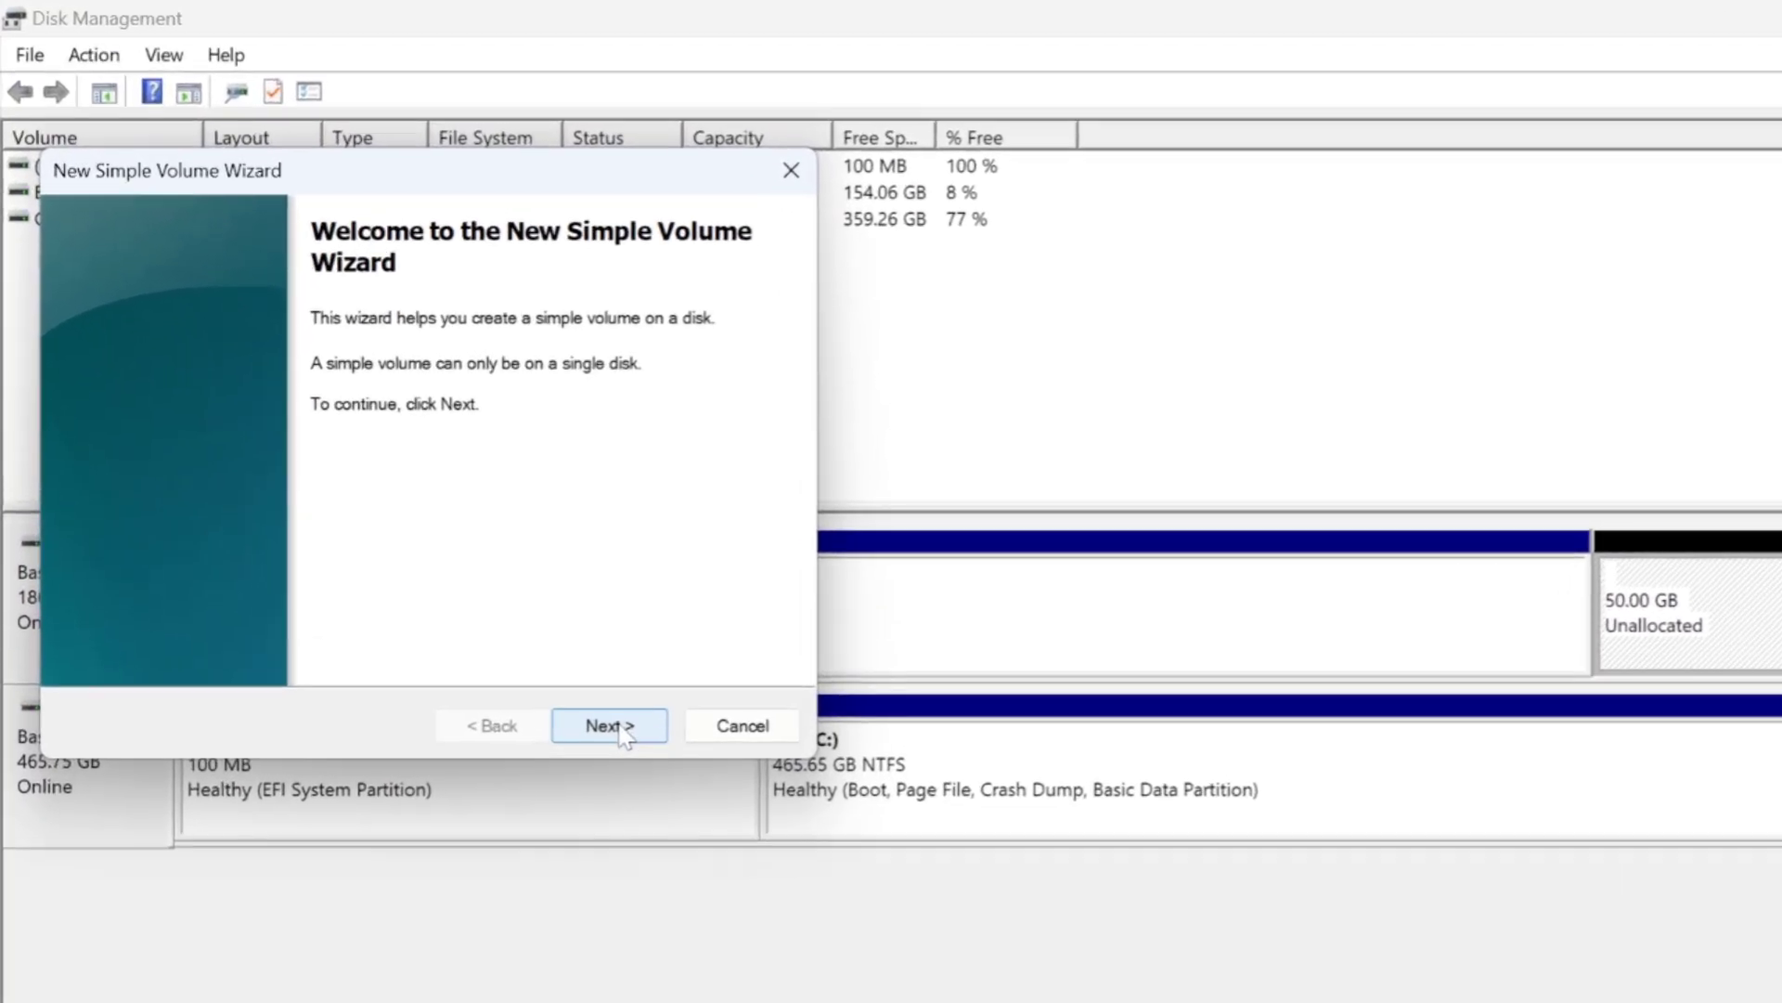
pyautogui.click(410, 486)
pyautogui.click(620, 728)
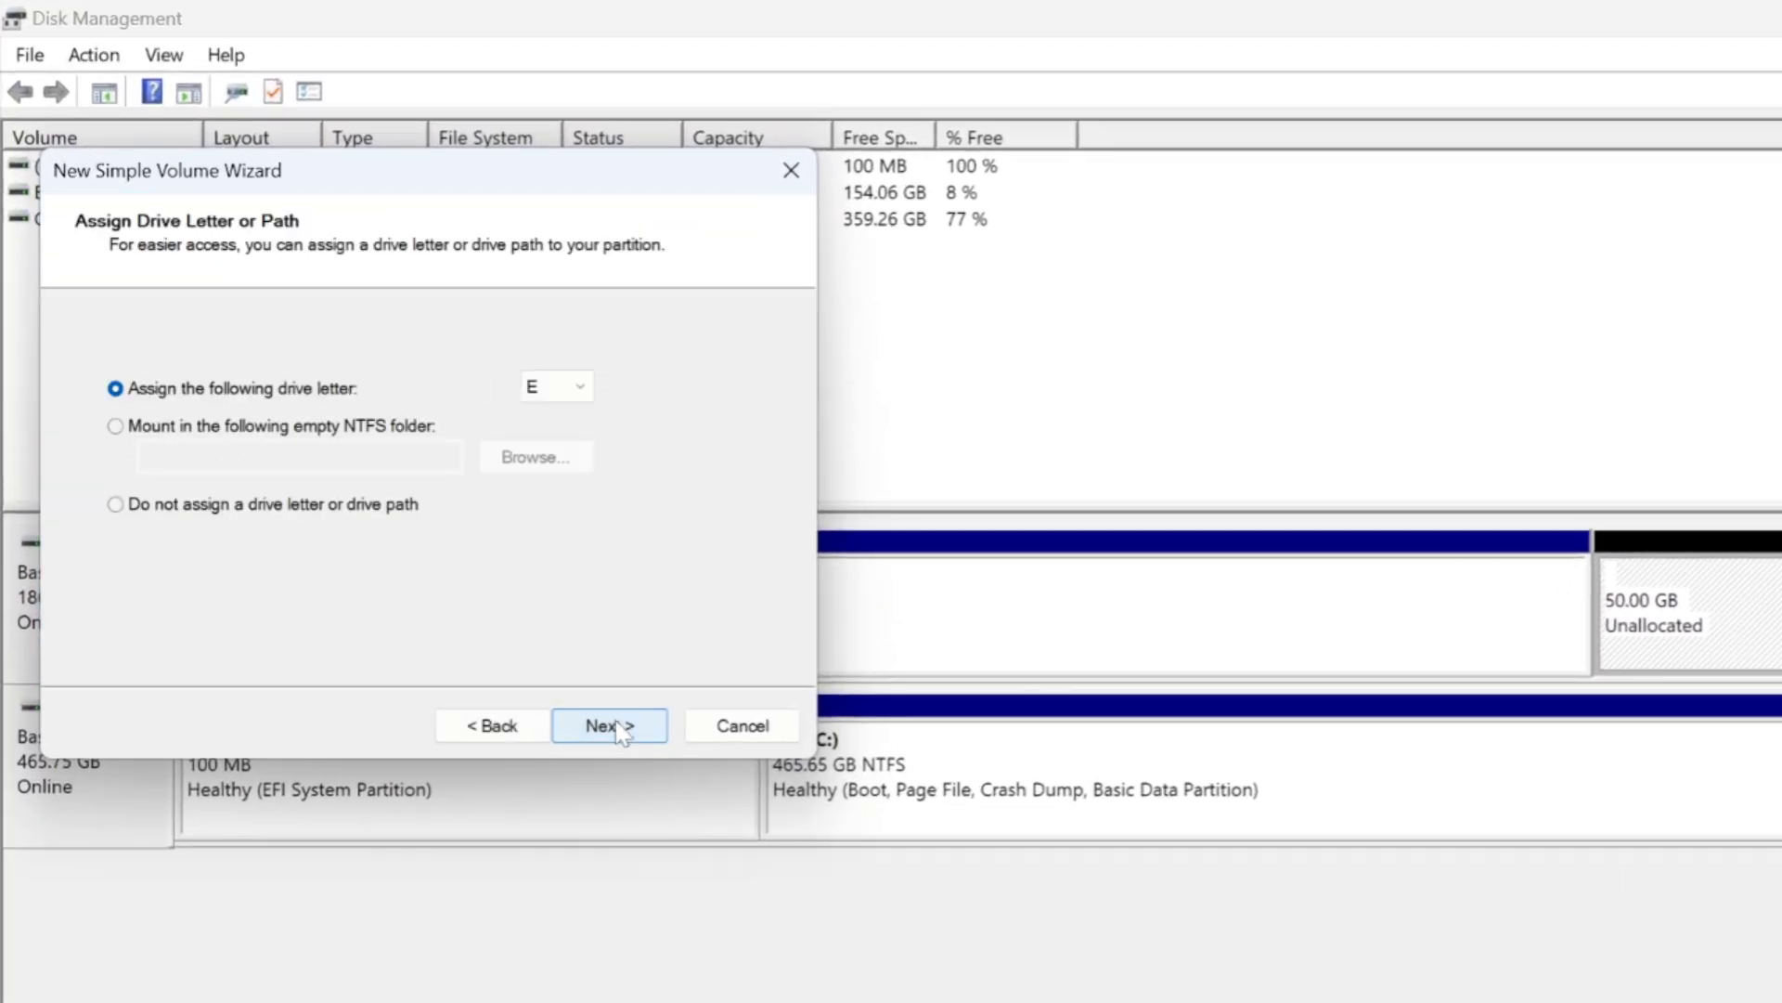
# Review the available drive letters and assign letter E to the new volume.
pyautogui.click(581, 387)
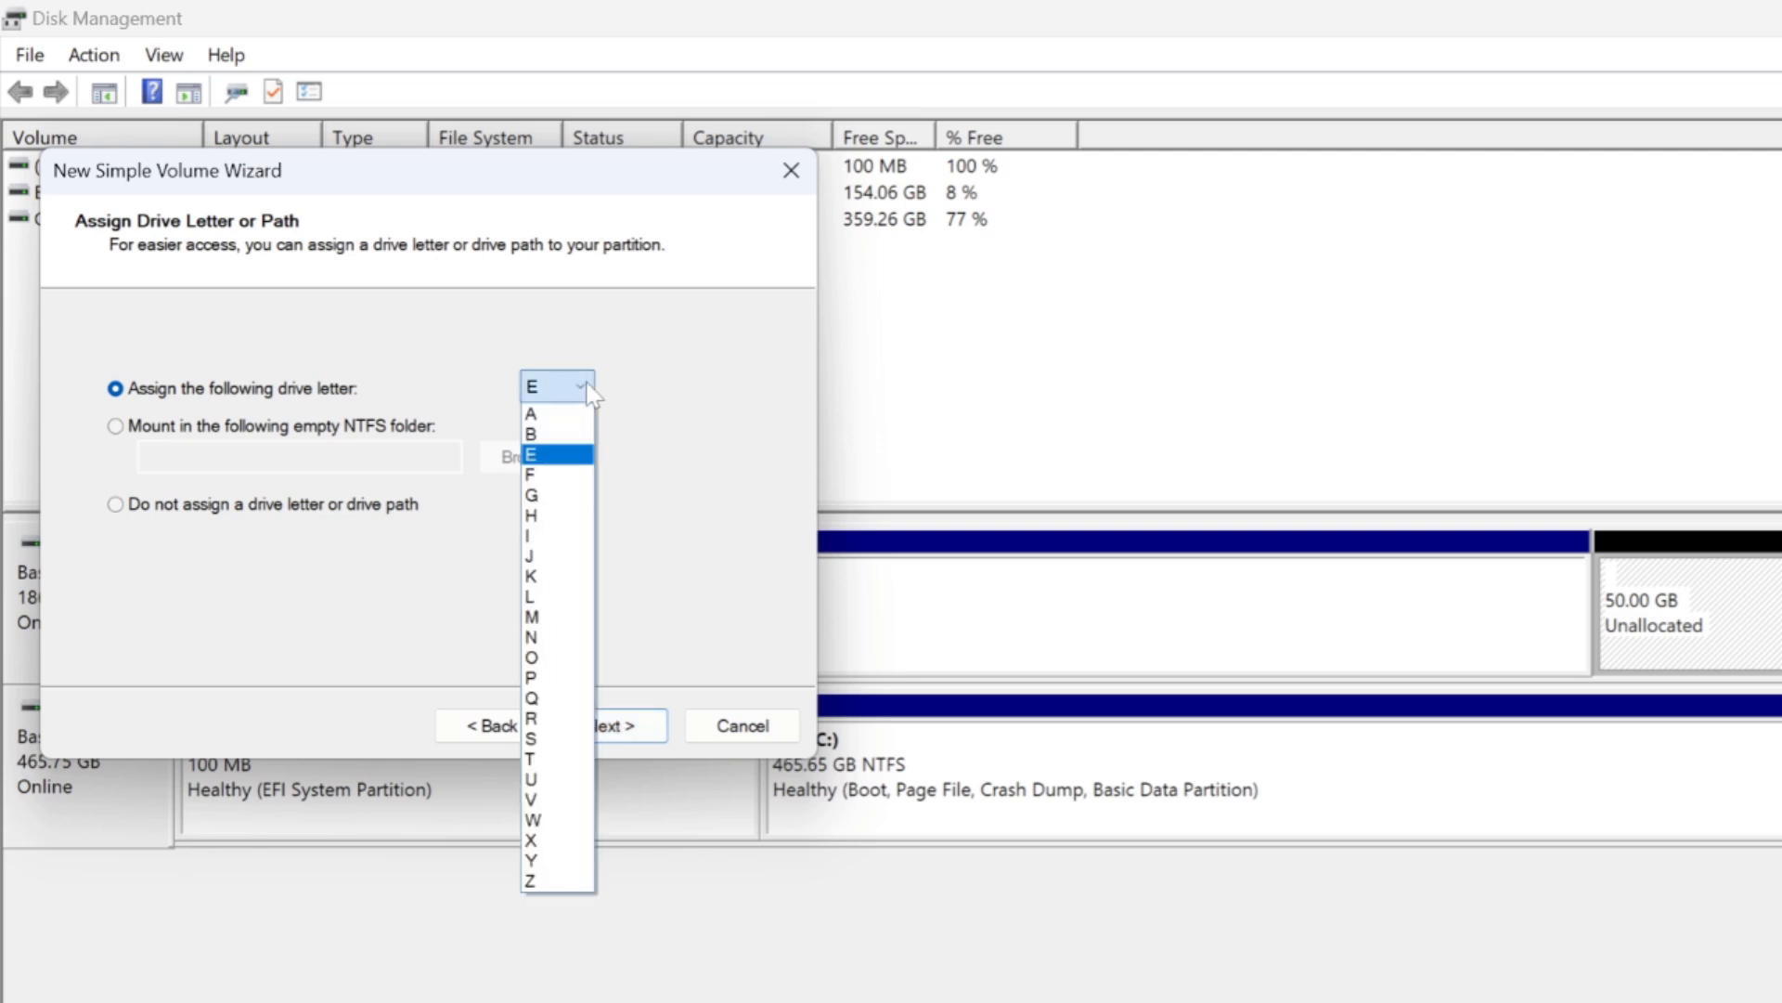
pyautogui.click(714, 410)
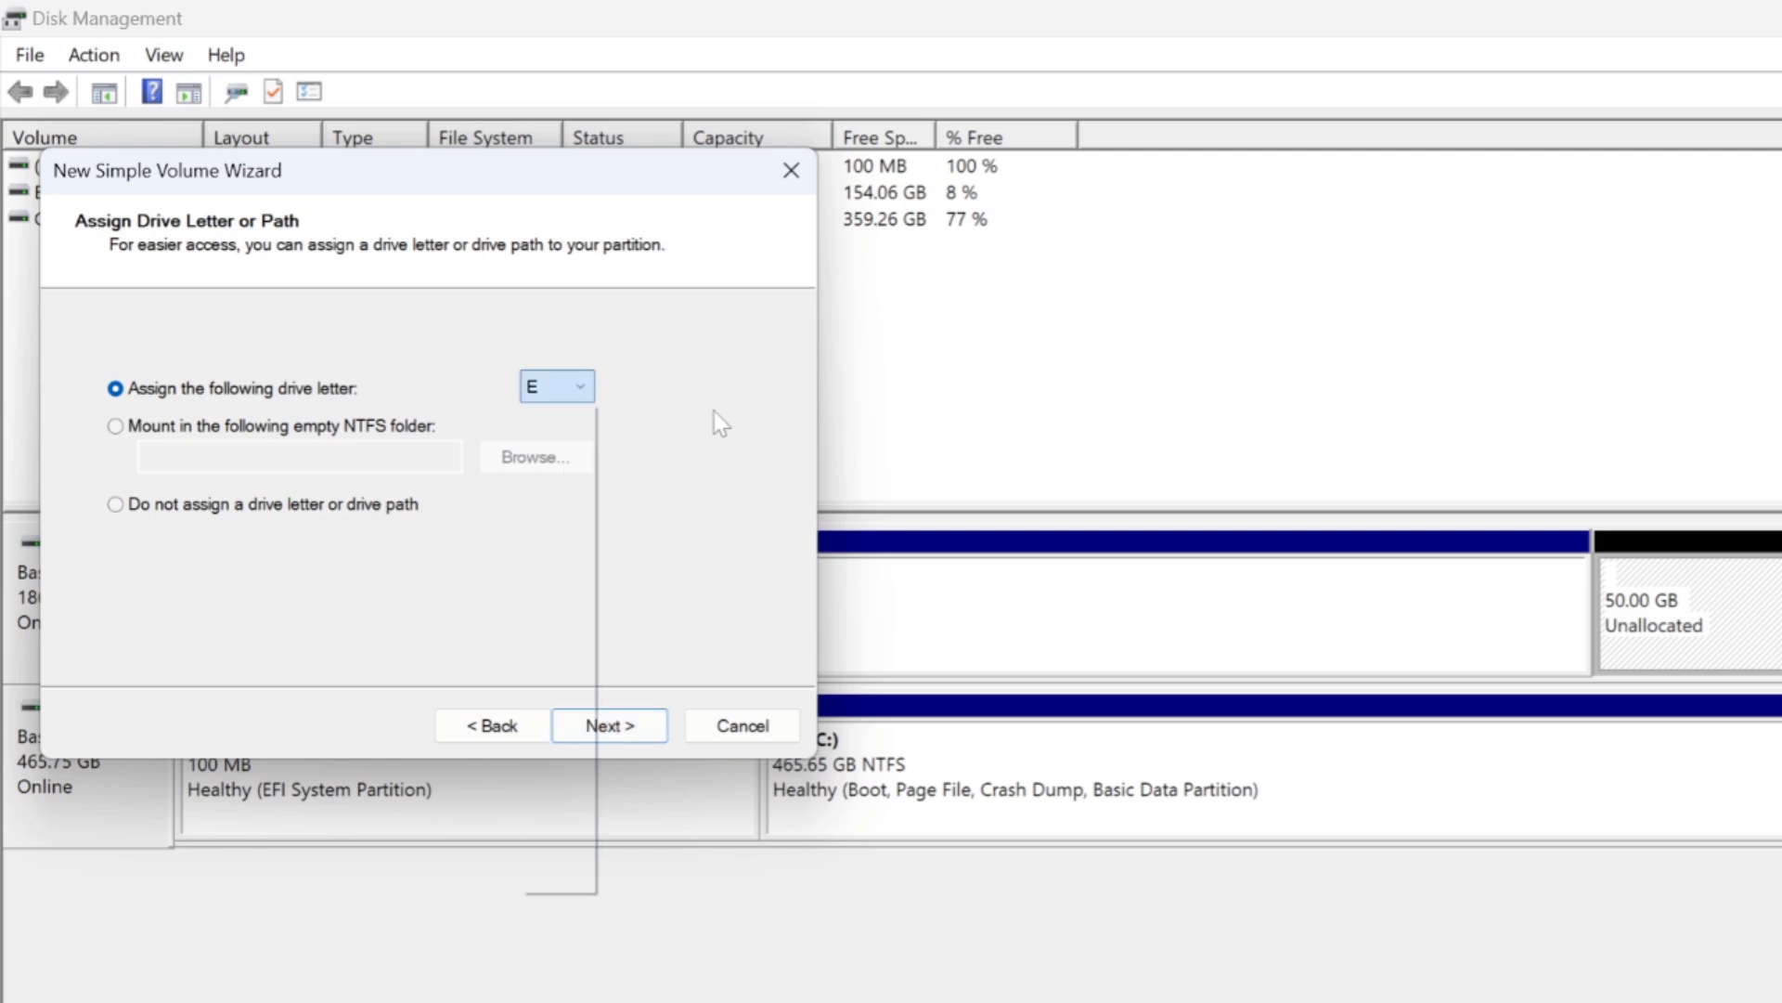
pyautogui.click(640, 733)
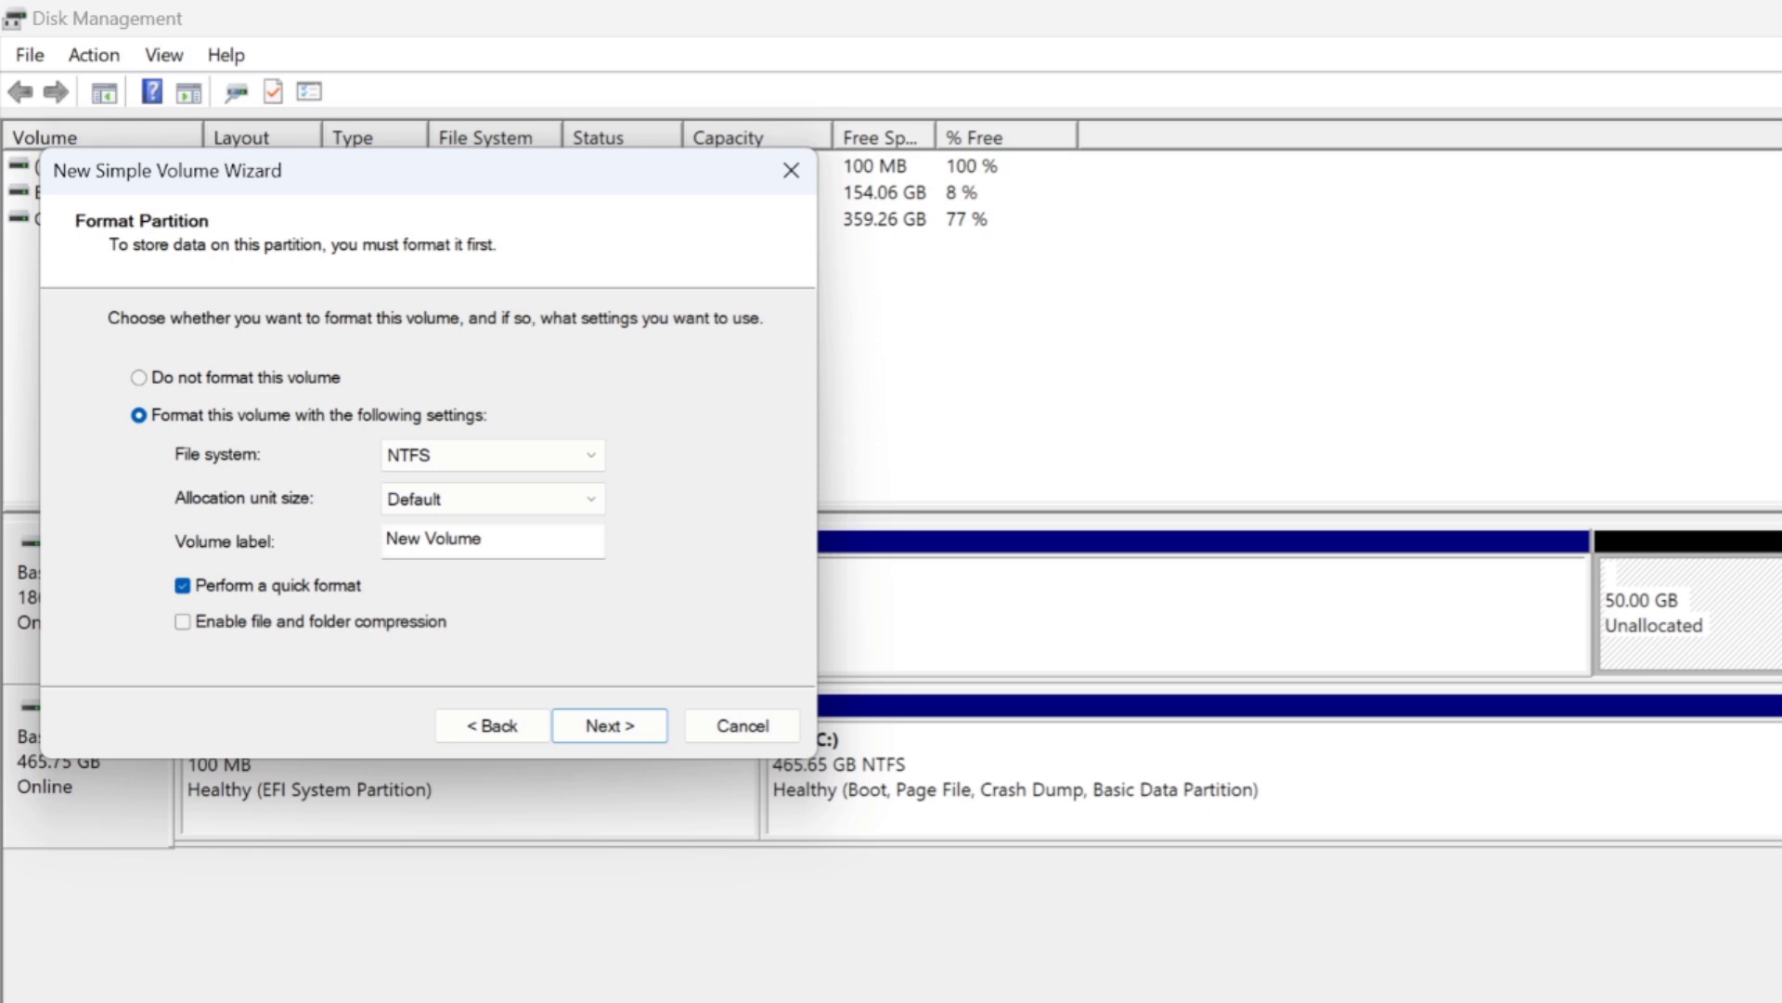
# Keep the NTFS quick format with default allocation unit size and the label New Volume, and finish creating the volume.
pyautogui.moveTo(485, 538); pyautogui.dragTo(384, 538)
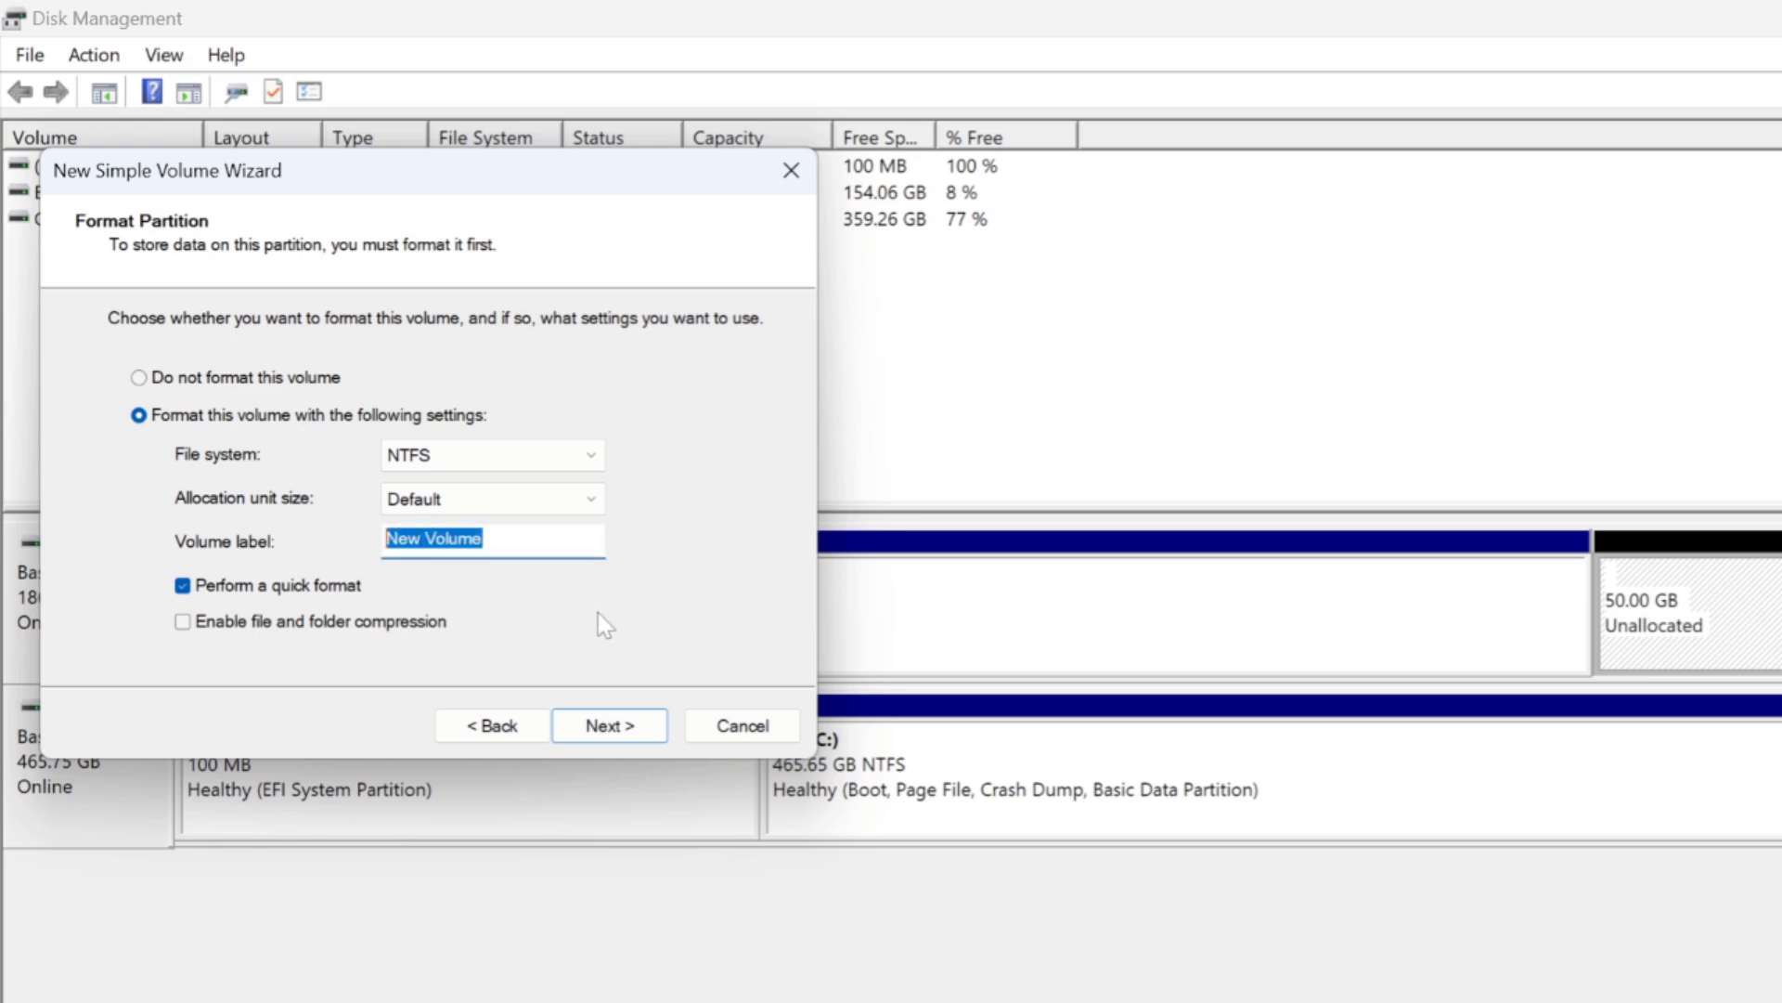
pyautogui.click(577, 543)
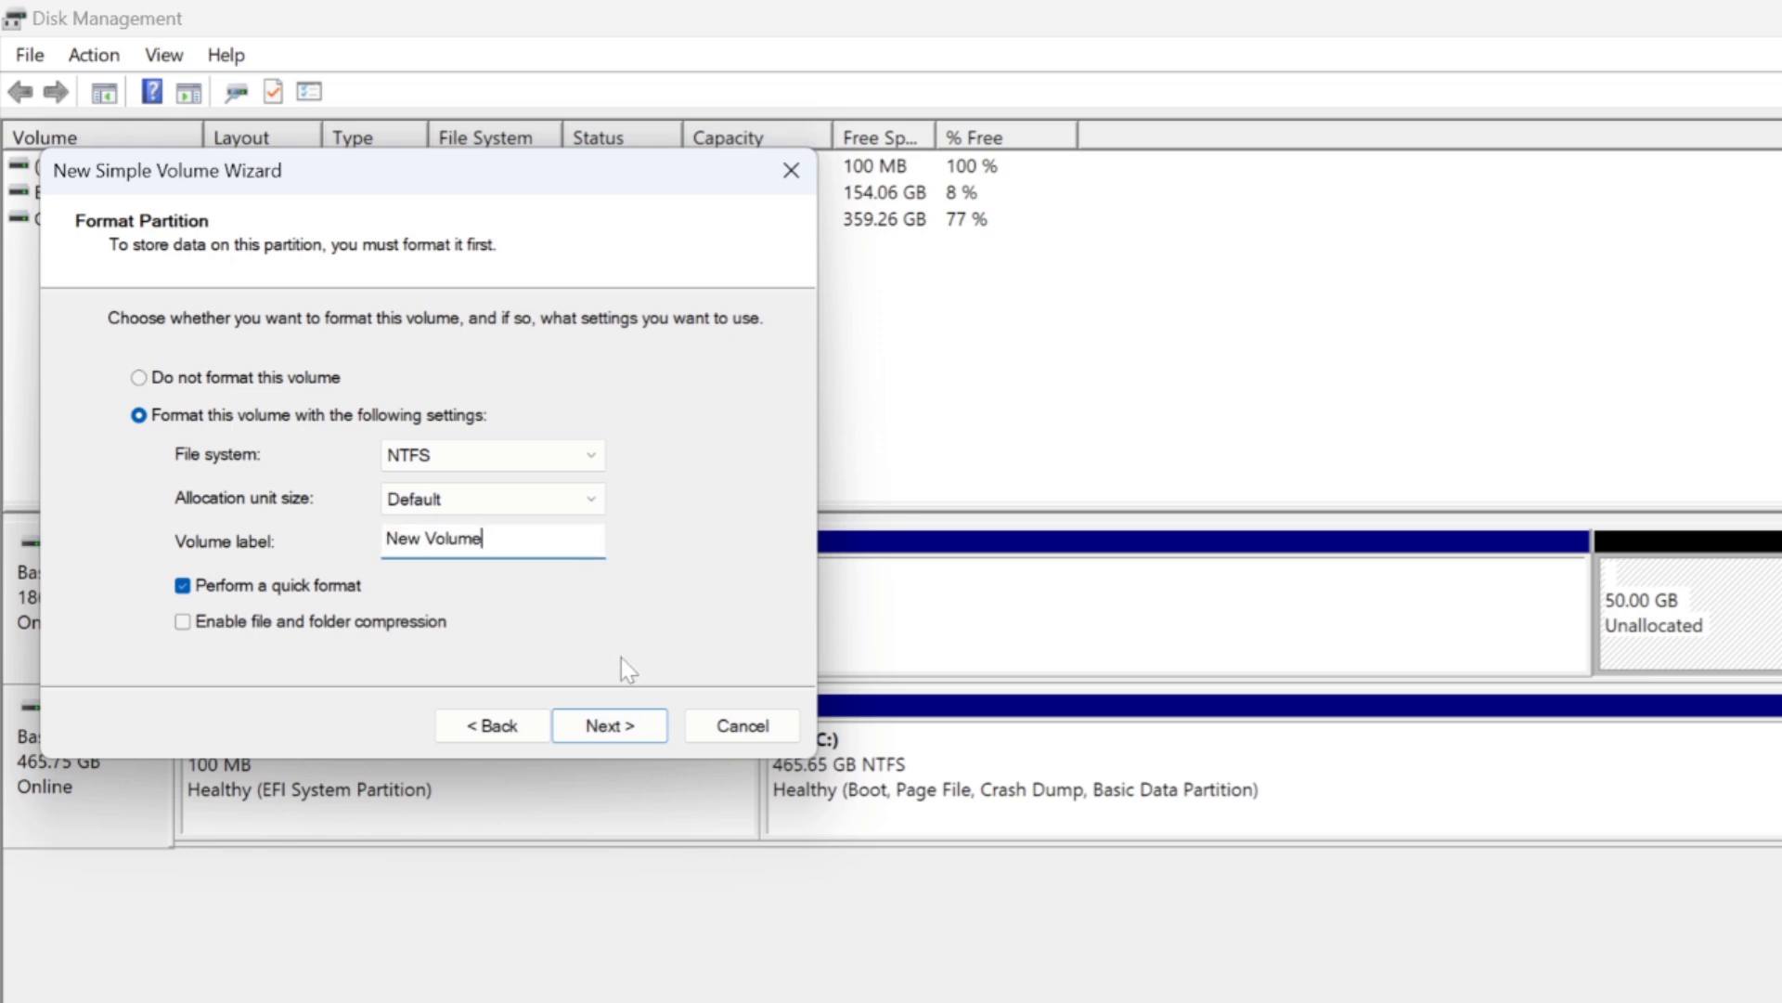
pyautogui.click(613, 726)
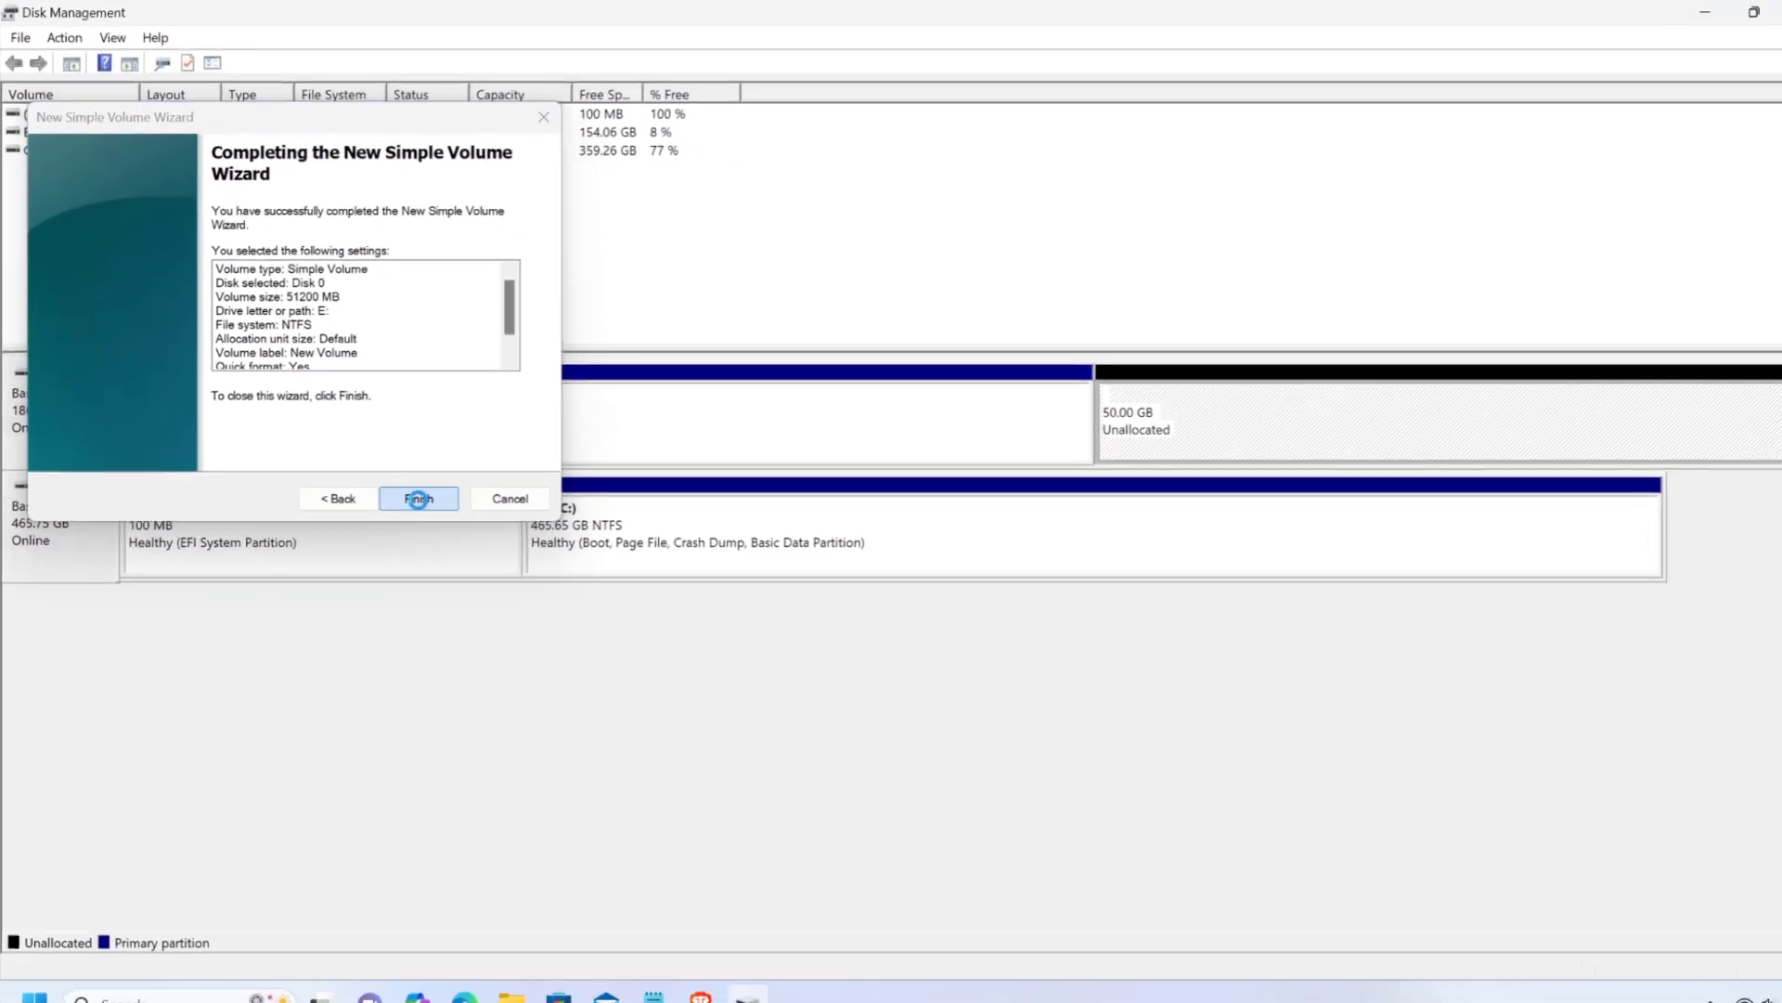
pyautogui.click(610, 725)
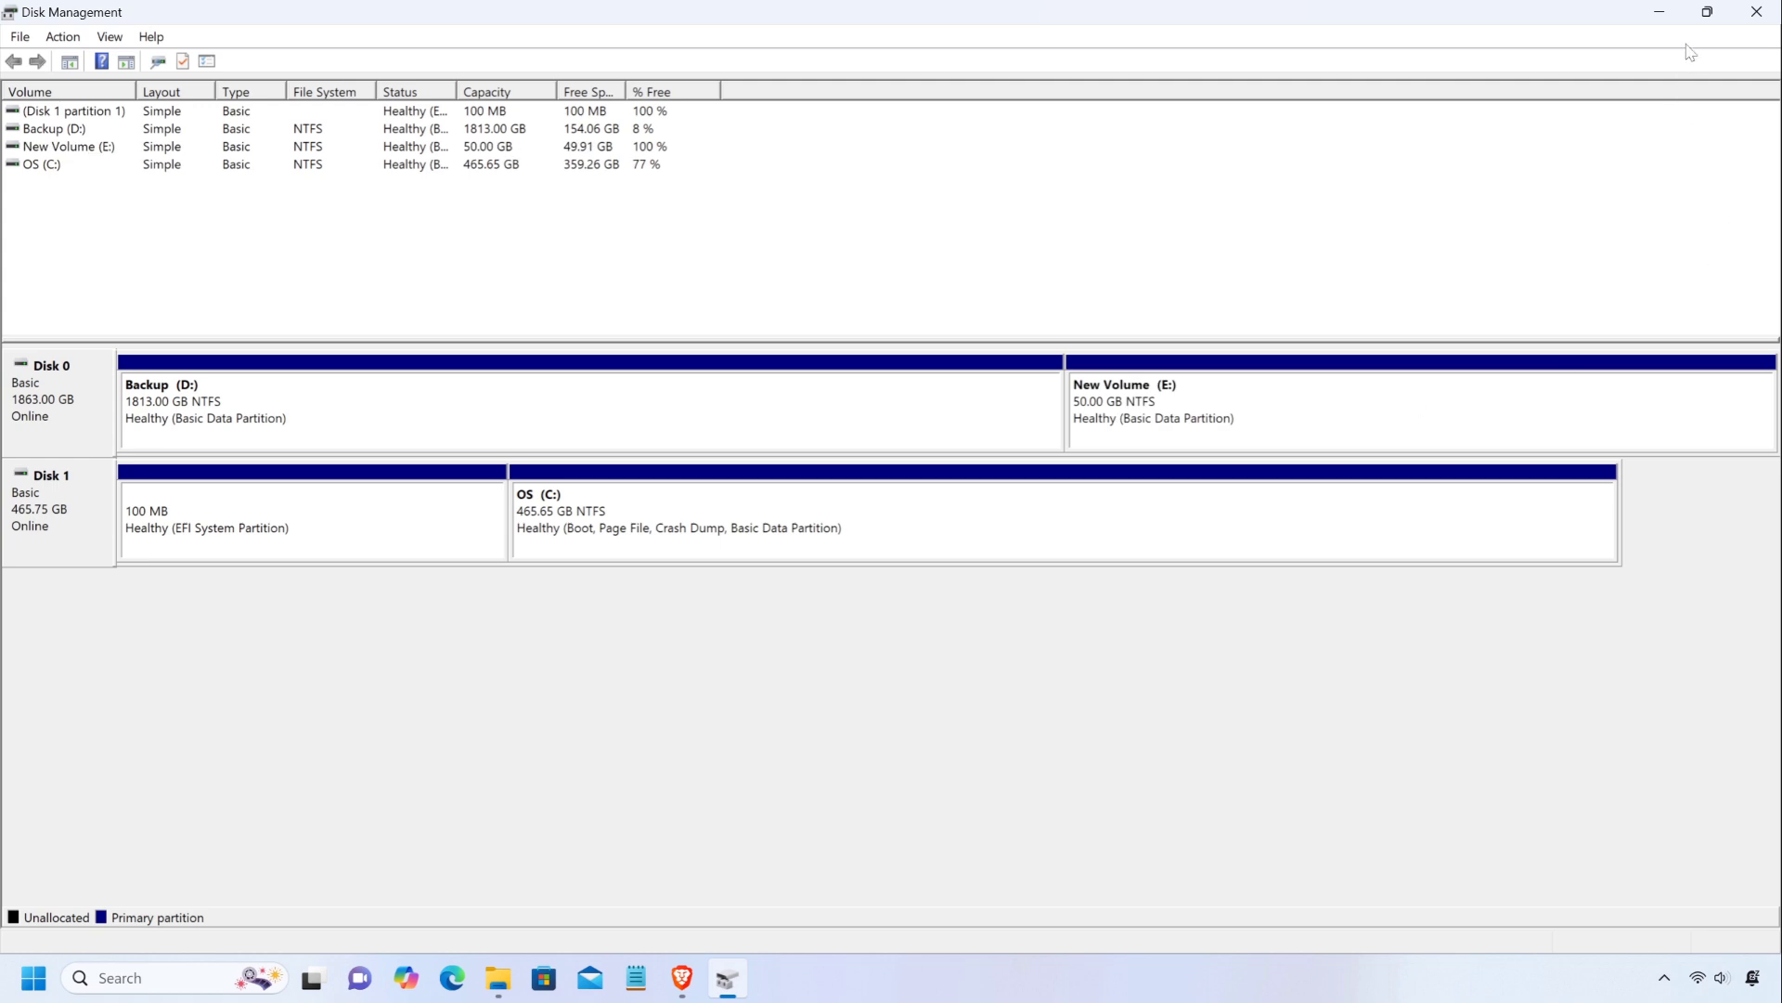
# Minimize Disk Management and return to File Explorer to check the drives listed under This PC.
pyautogui.click(1659, 12)
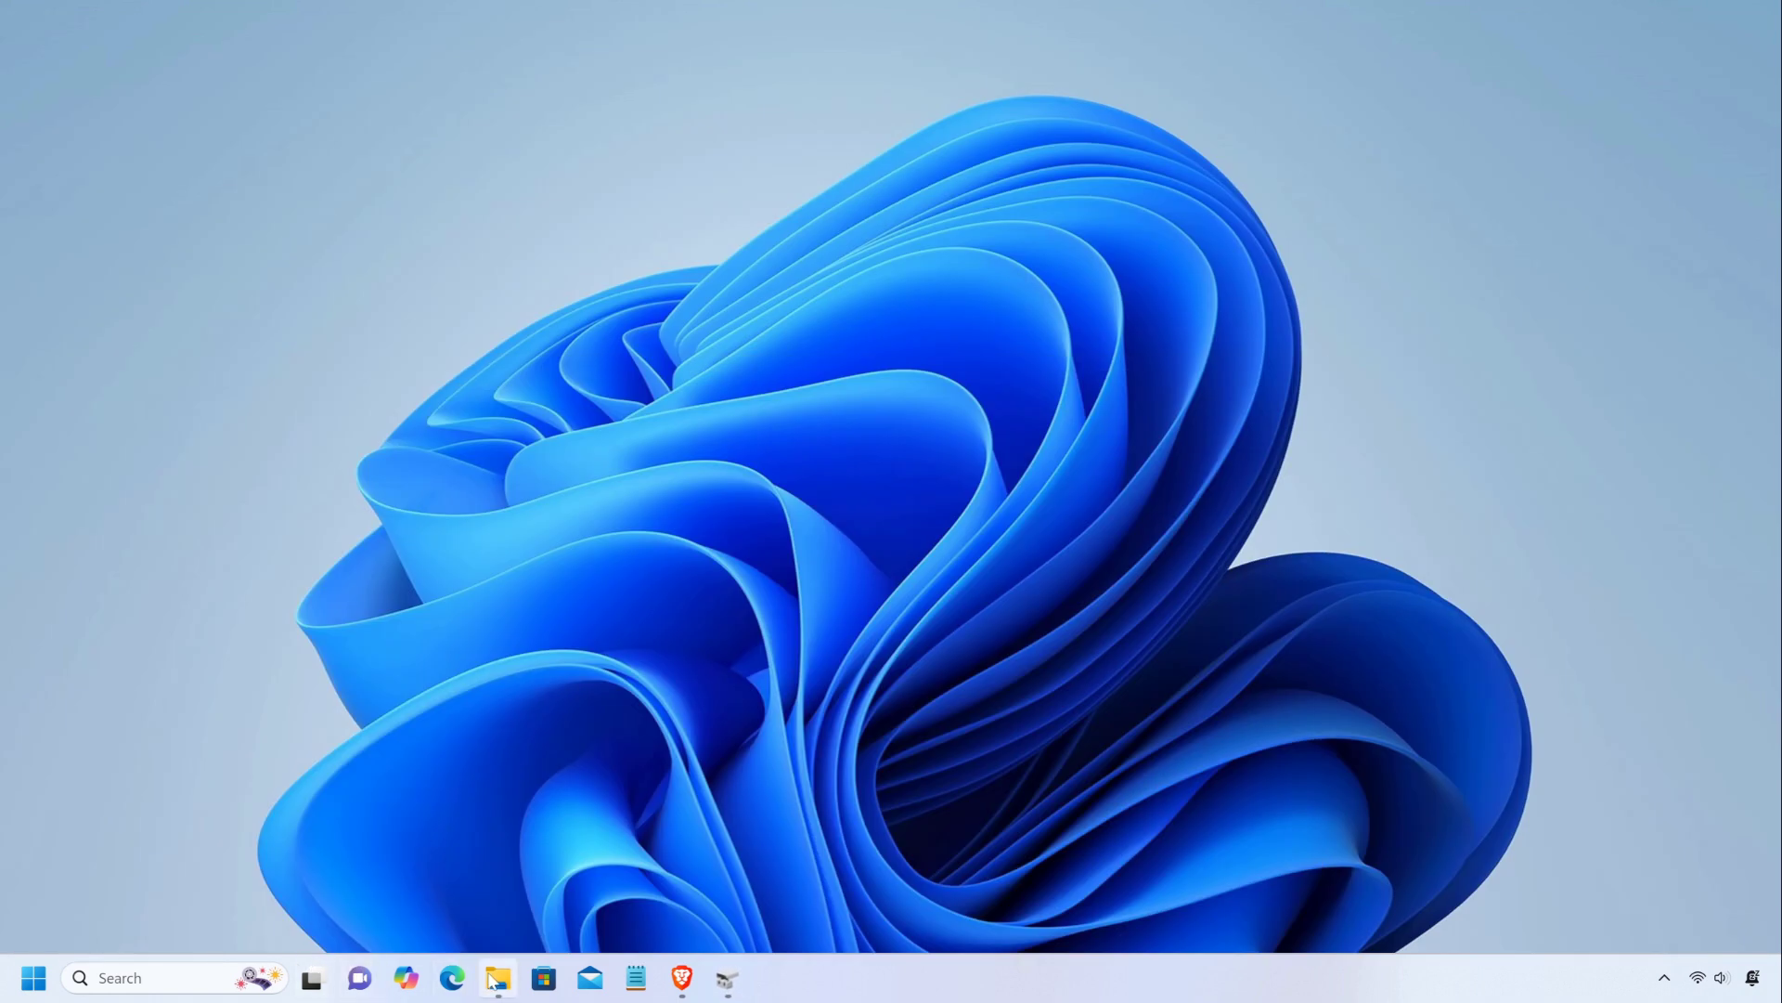
pyautogui.click(492, 981)
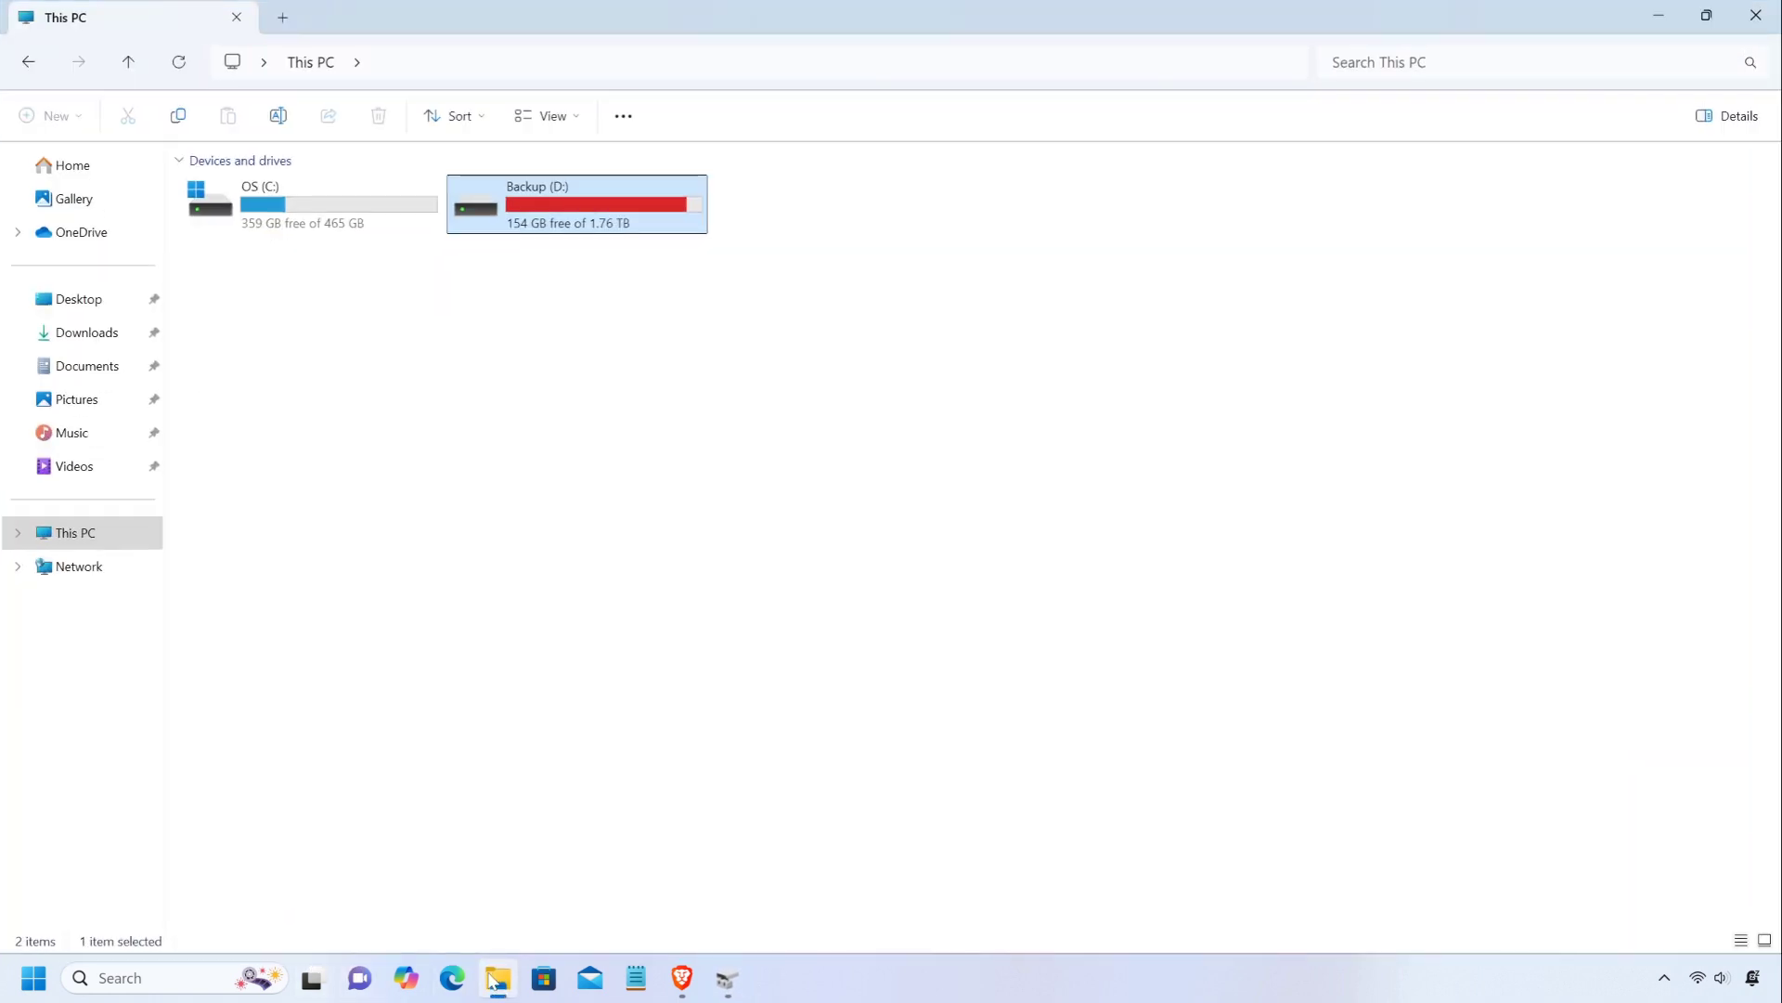
# Refresh the This PC view to update the list of drives.
pyautogui.rightClick(600, 329)
pyautogui.click(669, 567)
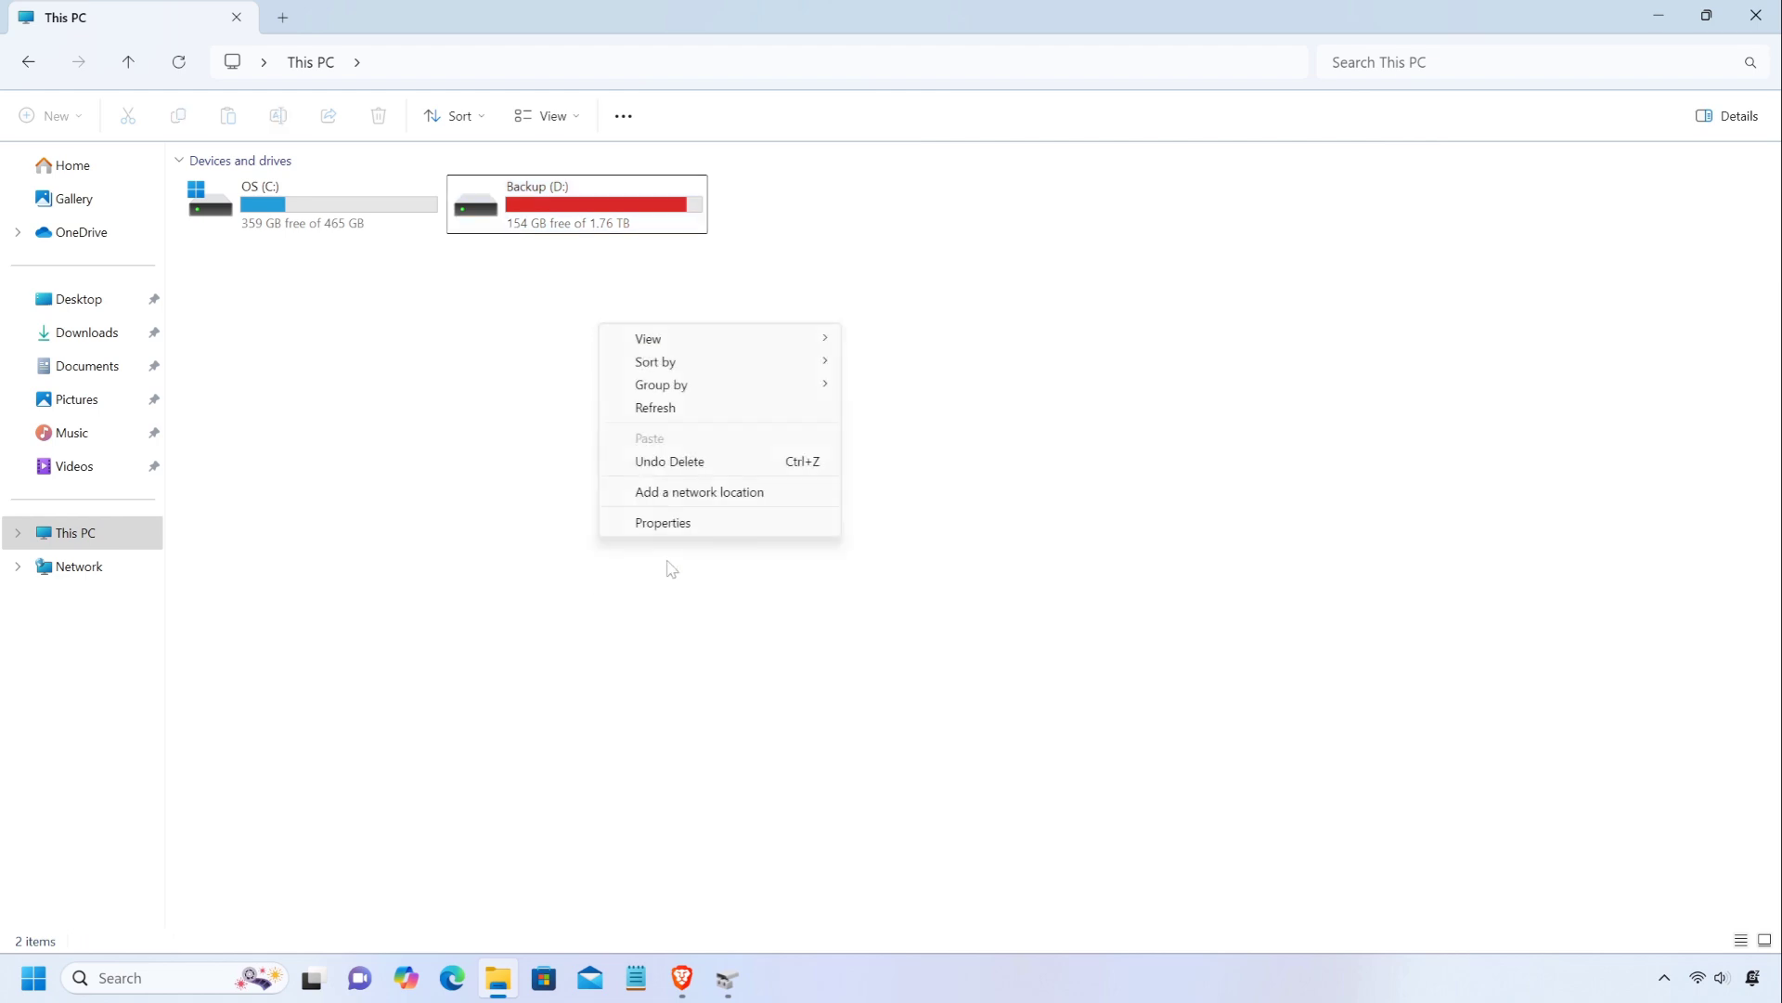
pyautogui.click(668, 413)
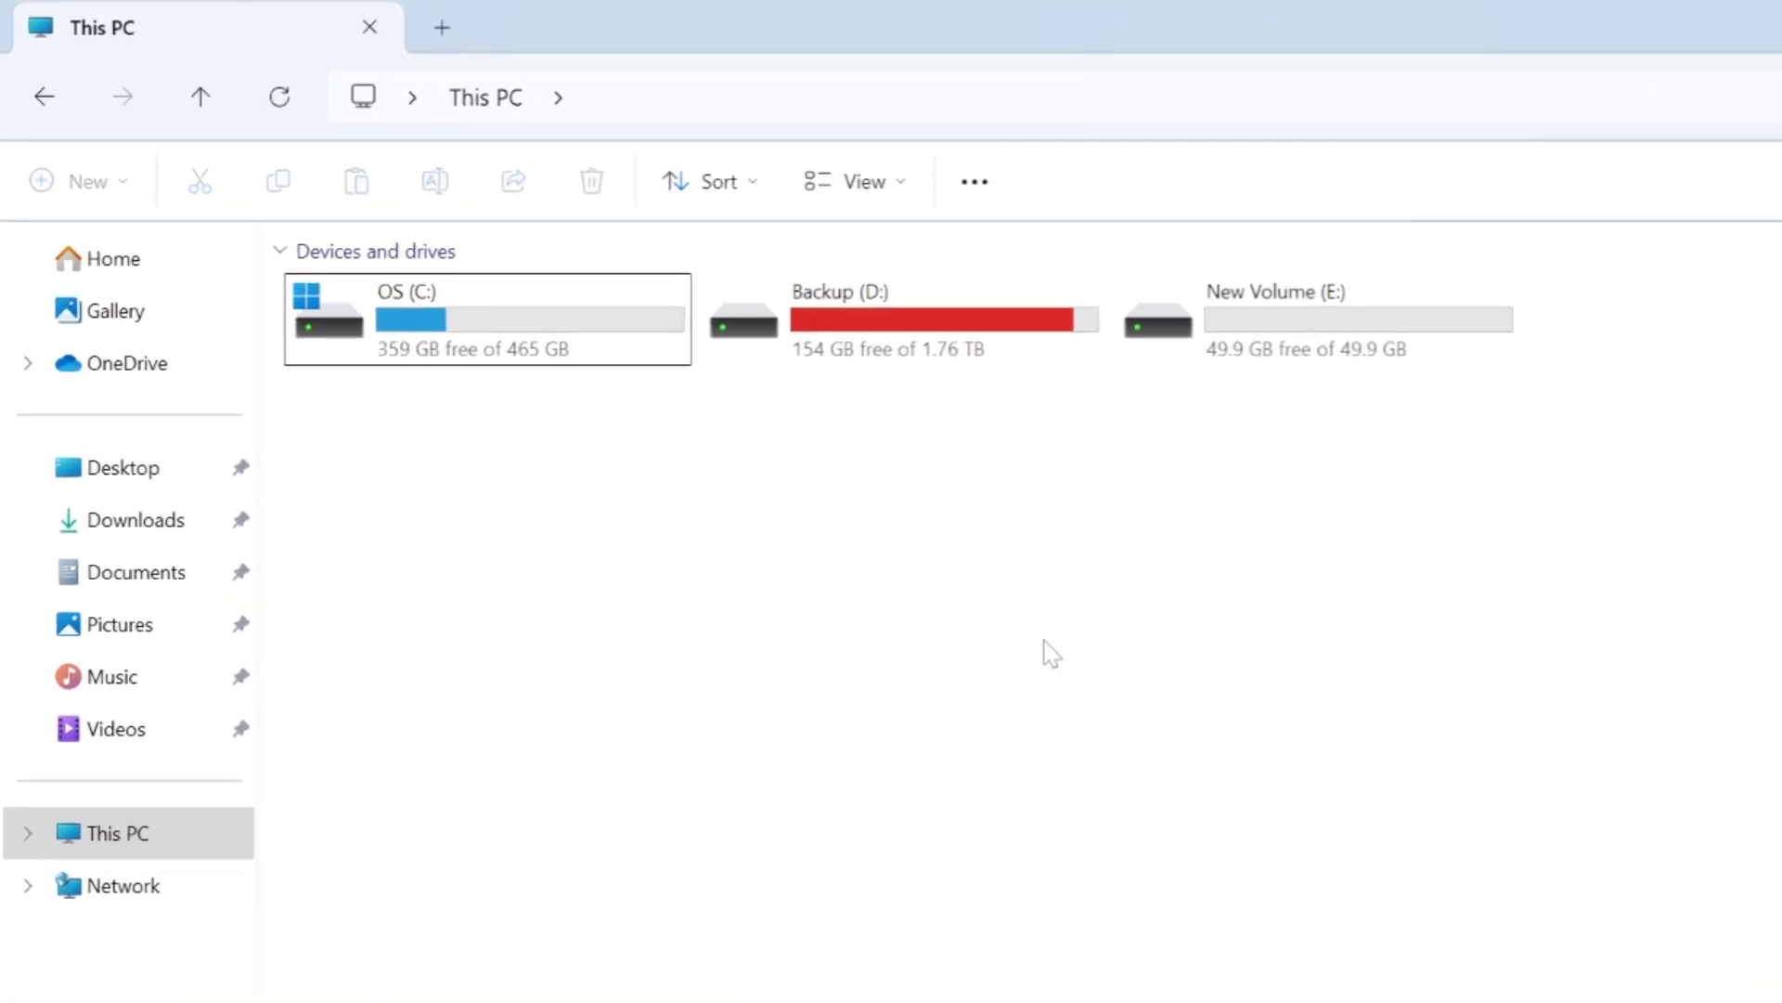
# Open the New Volume (E:) drive to check its contents and return to the drive overview in This PC.
pyautogui.click(1295, 358)
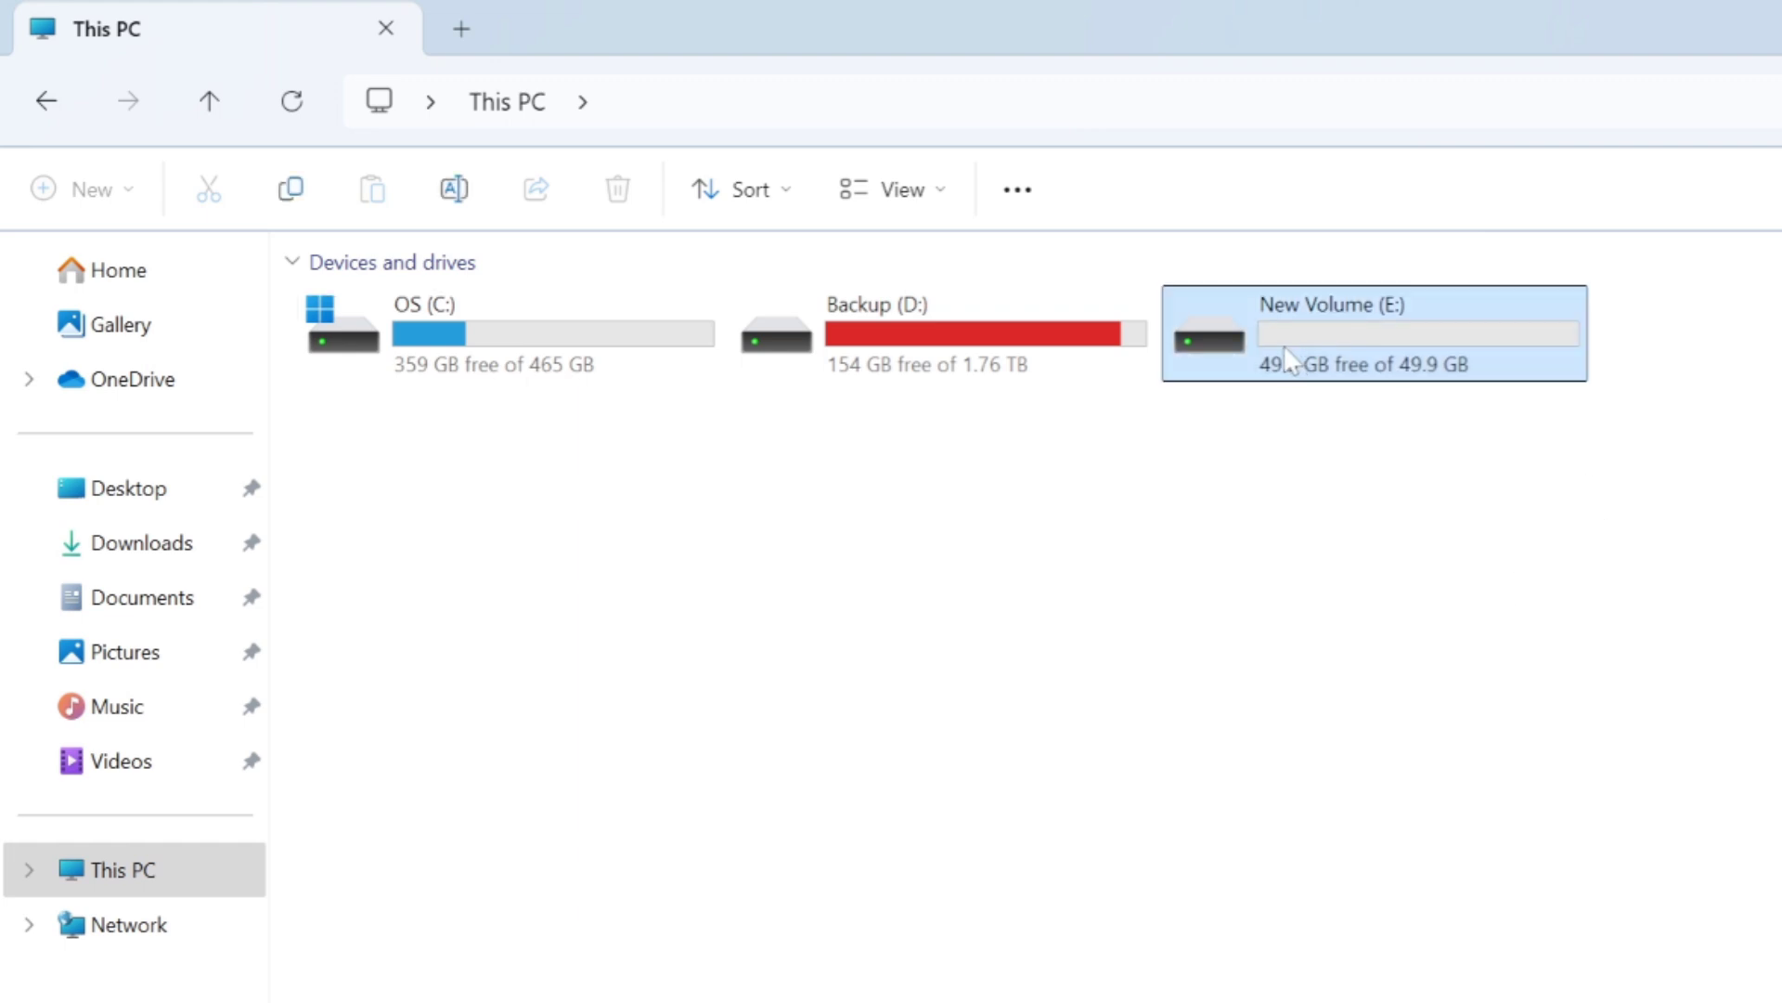
pyautogui.doubleClick(1437, 357)
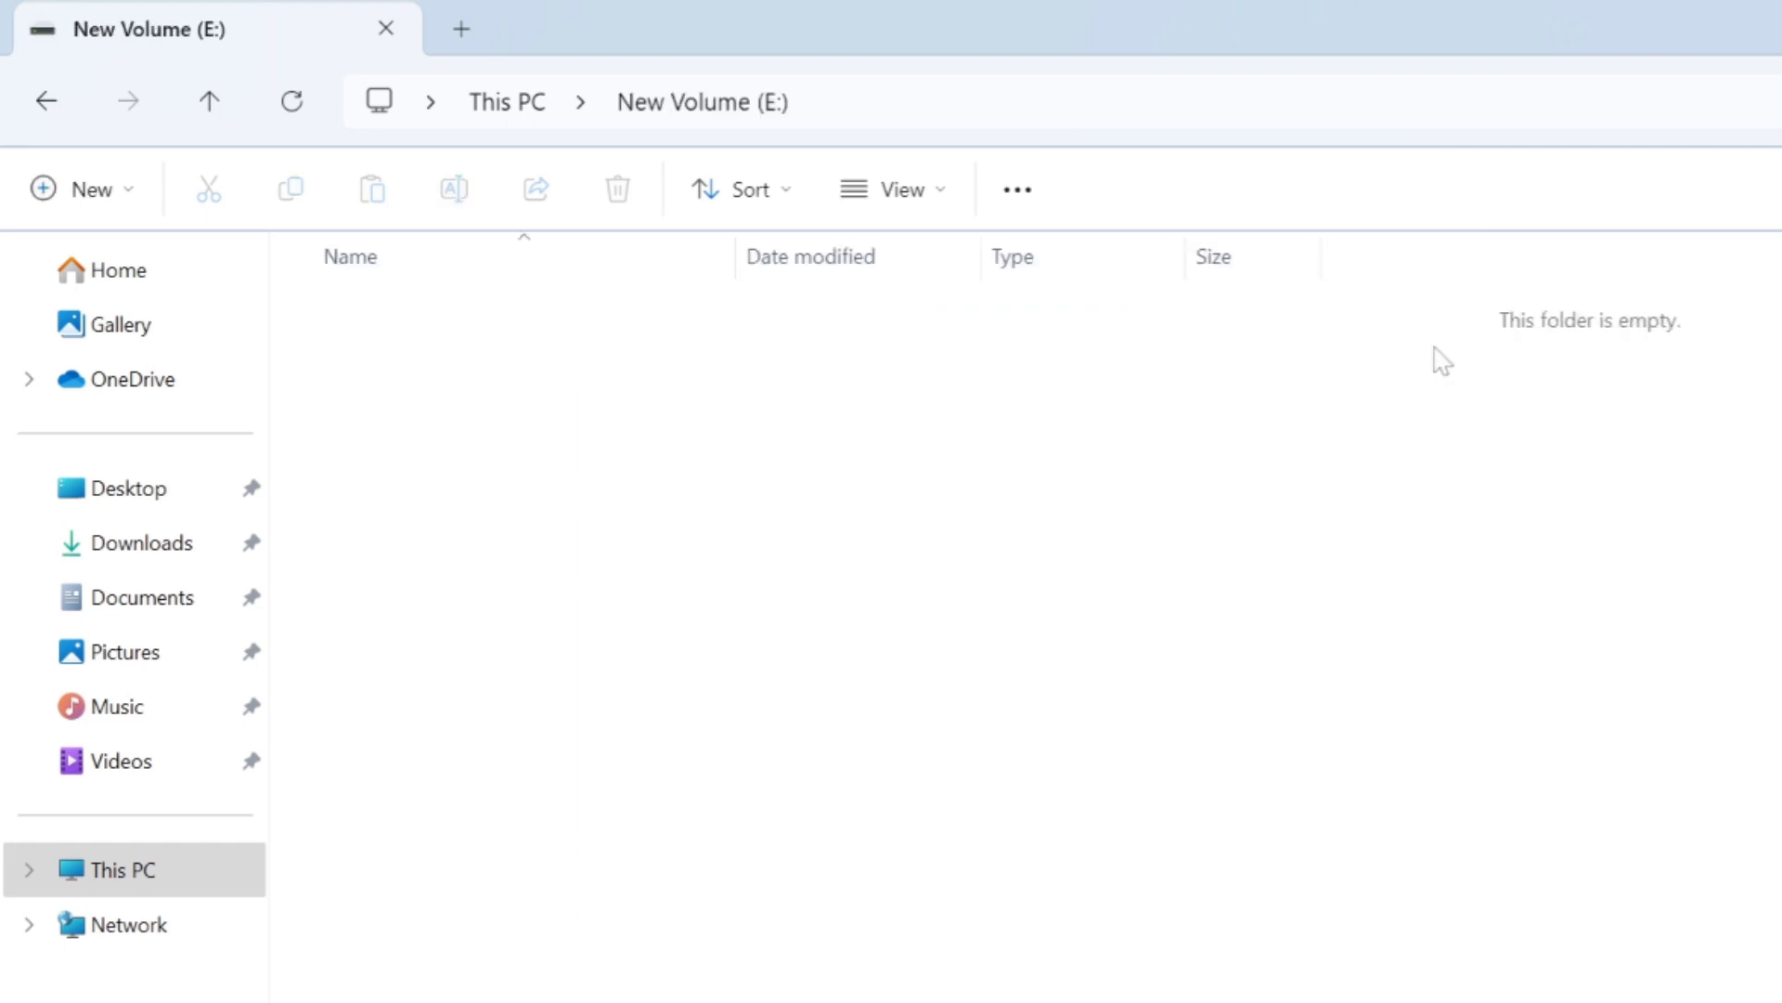
pyautogui.click(46, 101)
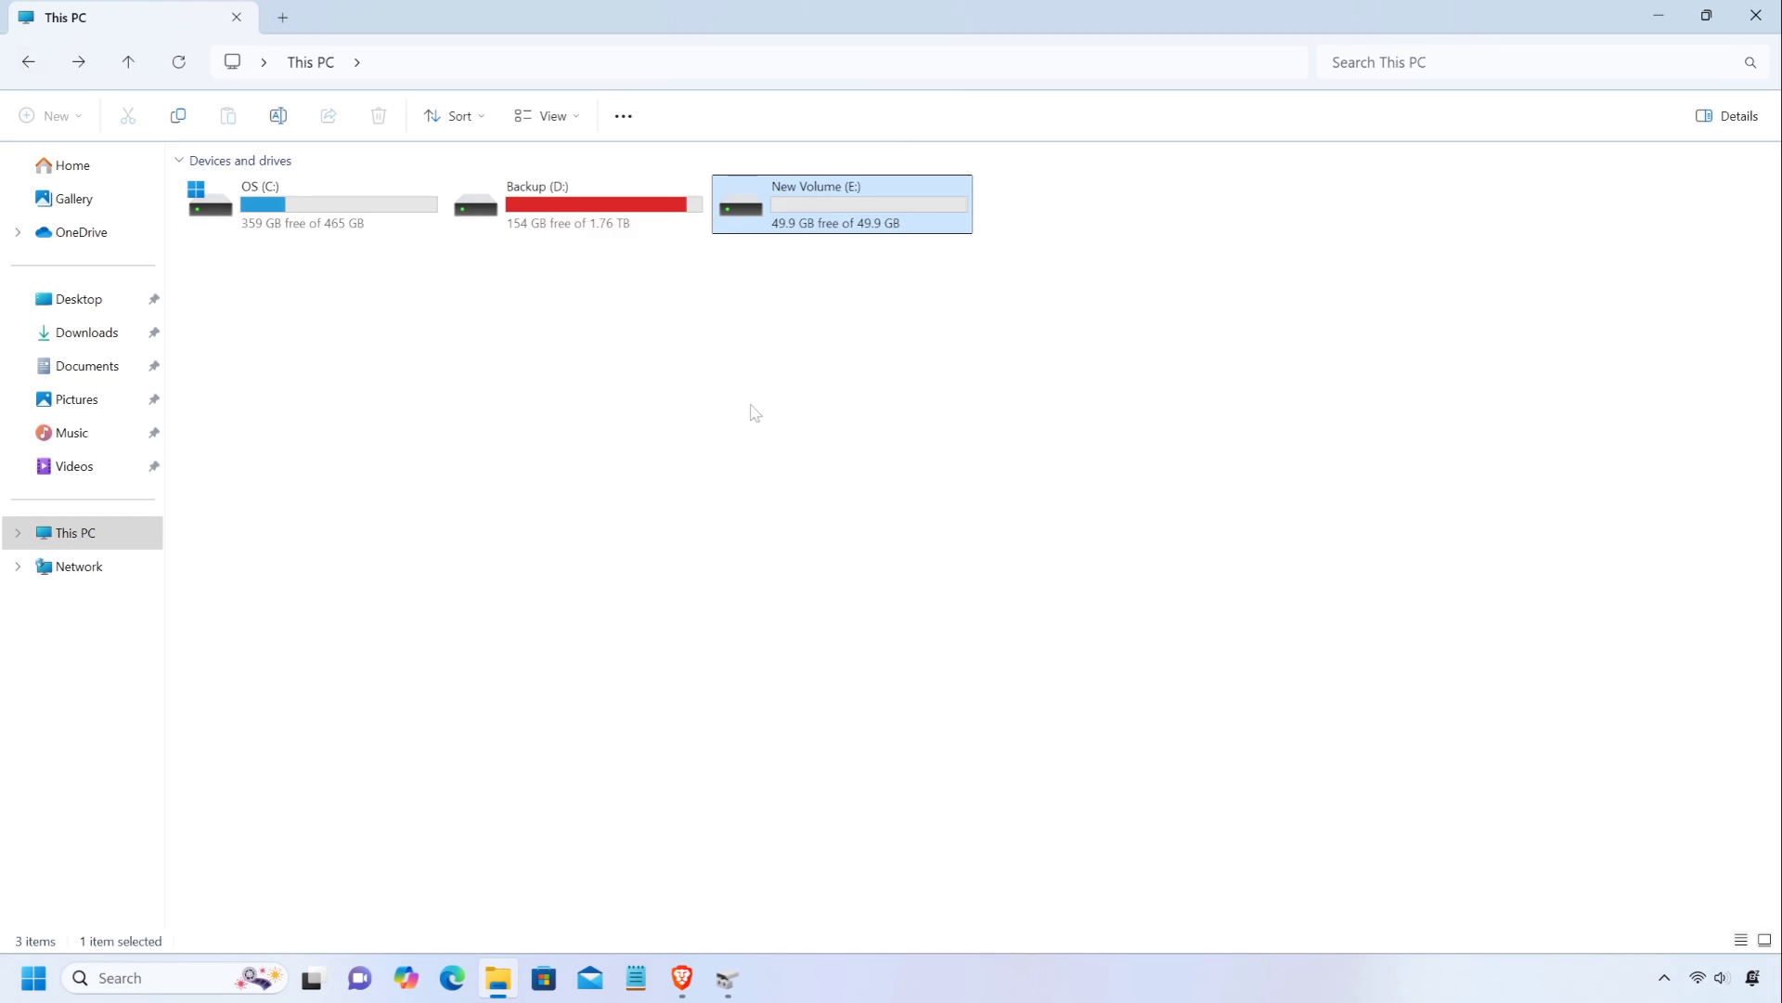
pyautogui.click(827, 434)
pyautogui.click(537, 227)
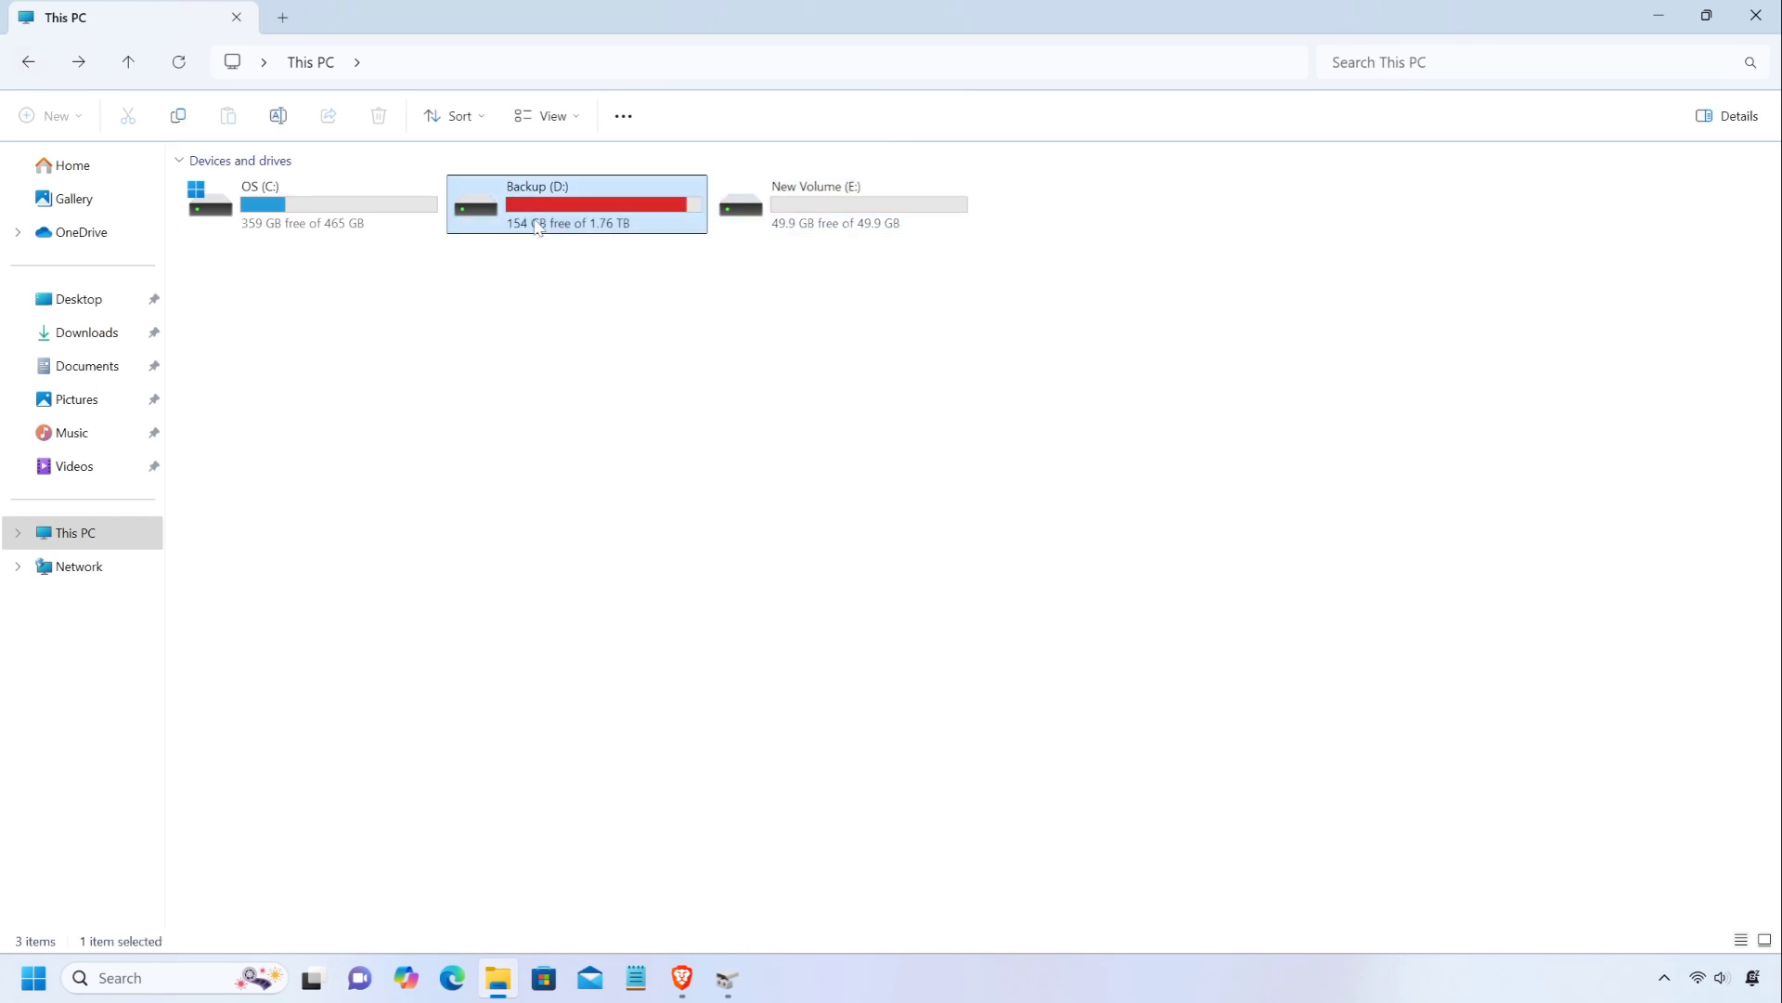
pyautogui.click(789, 395)
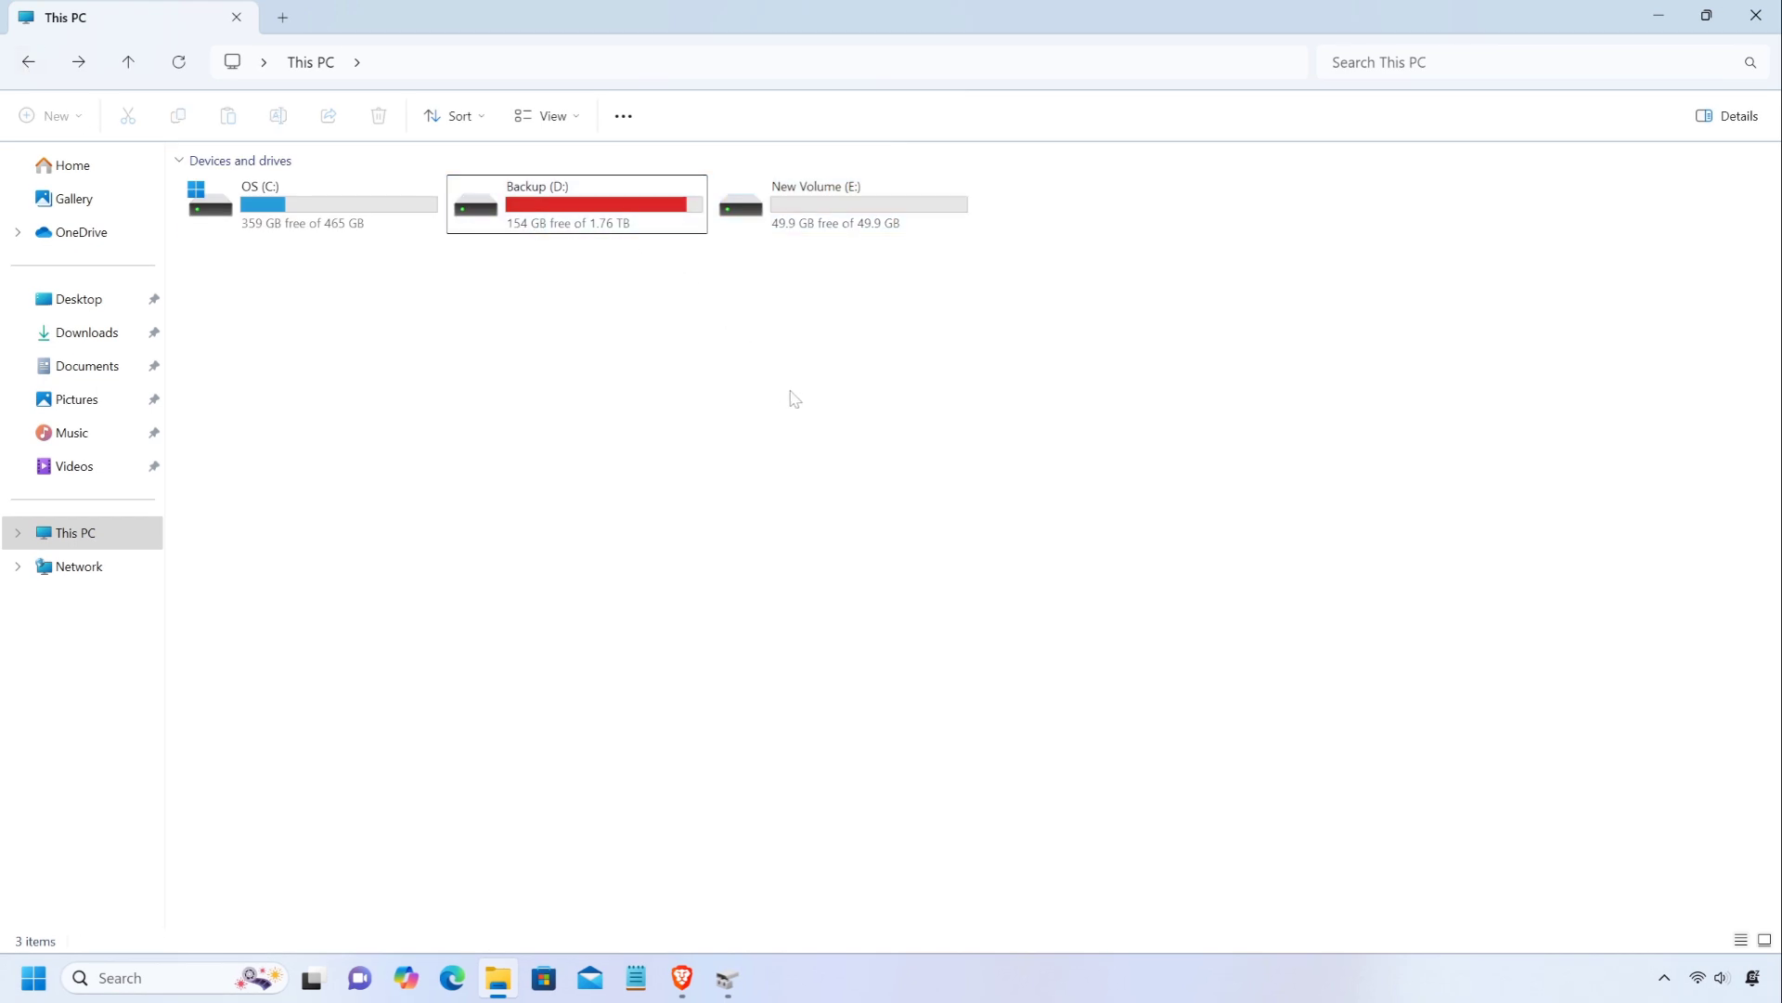